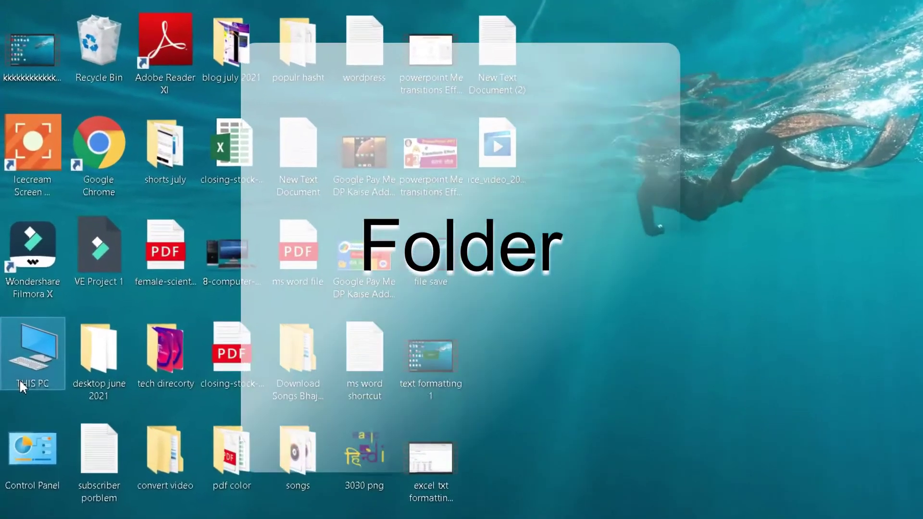
Step: Open This PC, enlarge its window, and open the New Volume (B:) drive
double_click(18, 374)
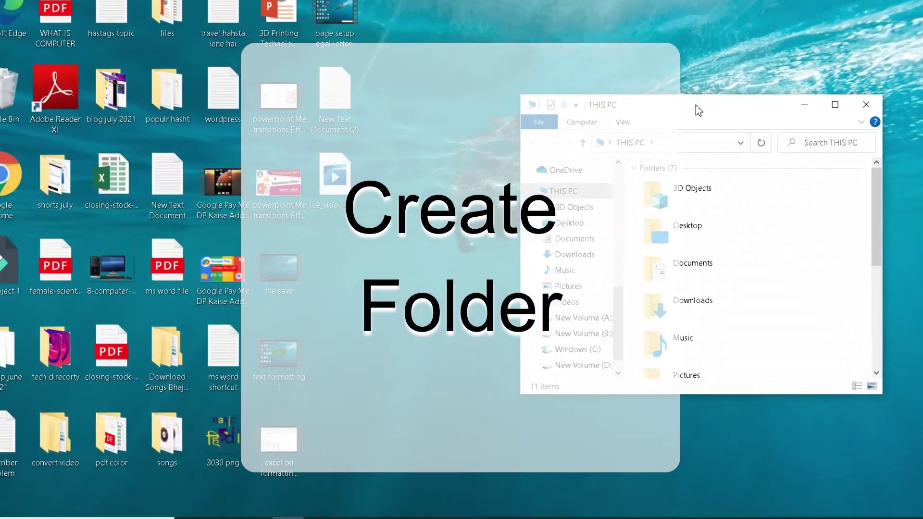
drag(693, 119, 601, 43)
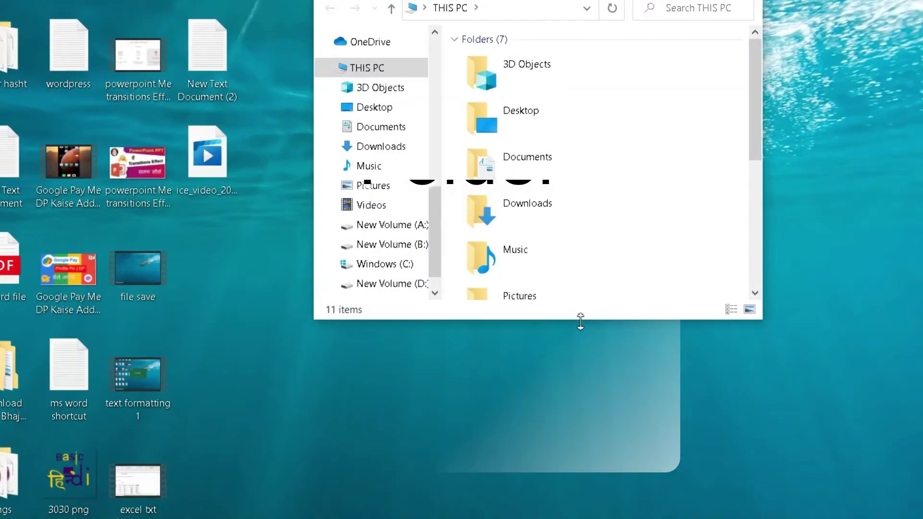
drag(579, 314, 524, 486)
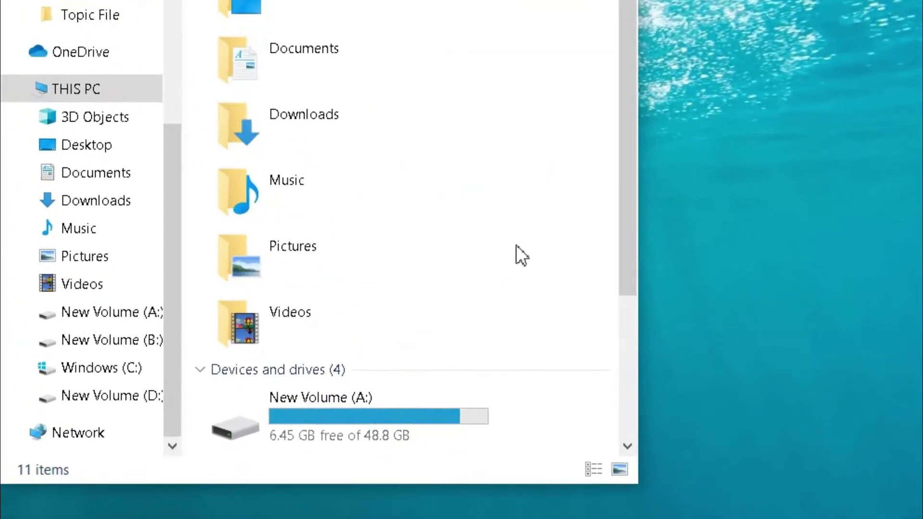
scroll(693, 276, down, 3)
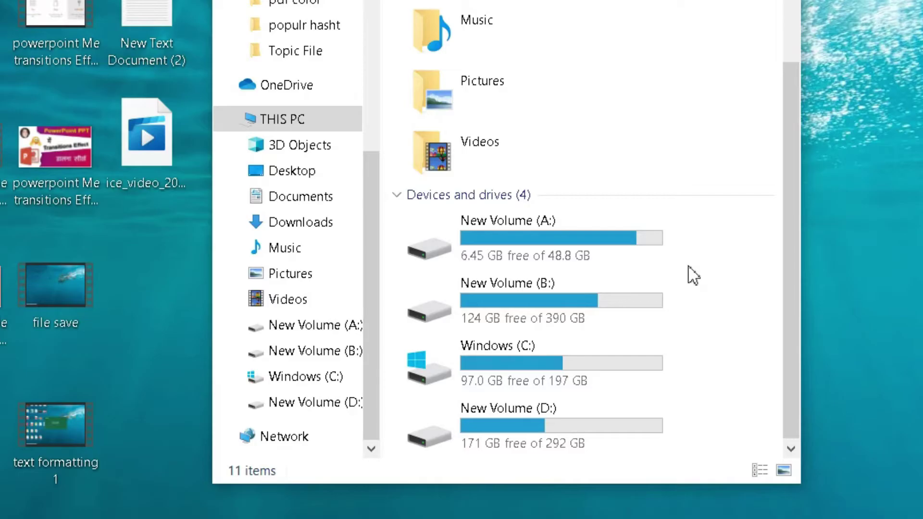
click(621, 300)
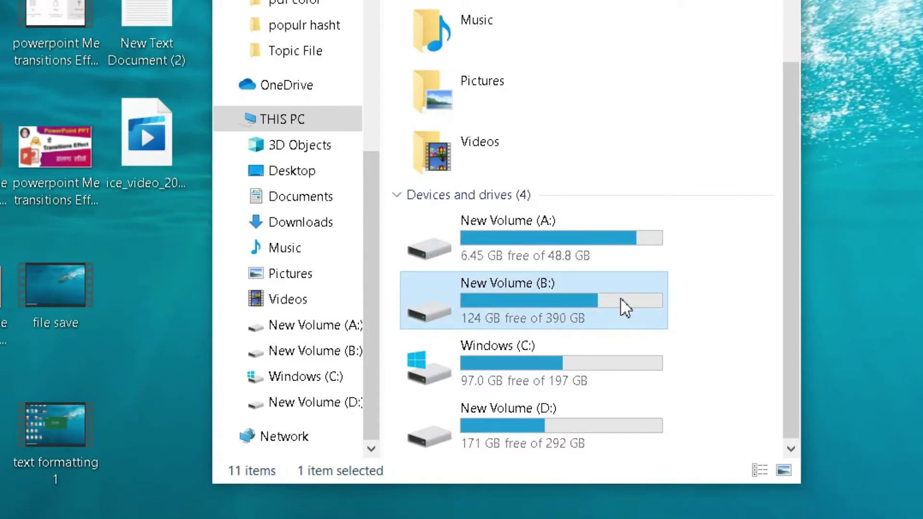
double_click(621, 301)
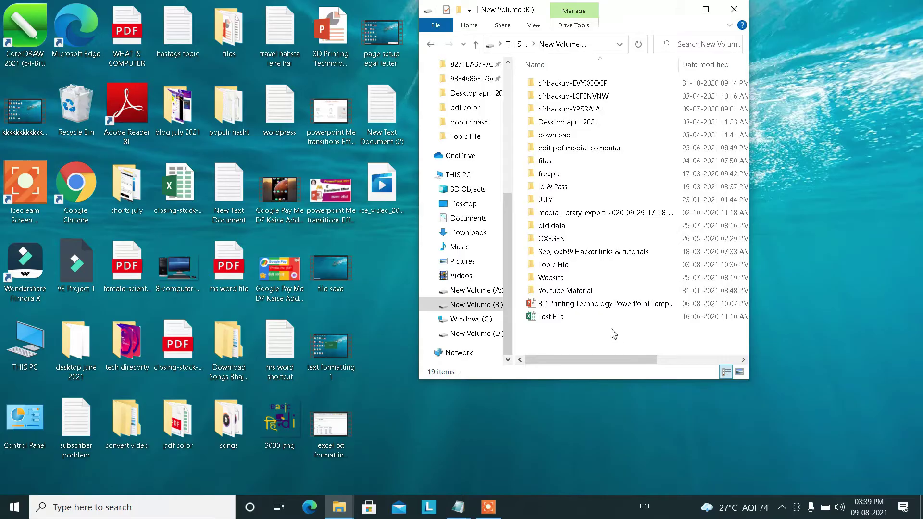
Step: Create a new folder named 'pramod' on New Volume (B:) and open it
right_click(614, 333)
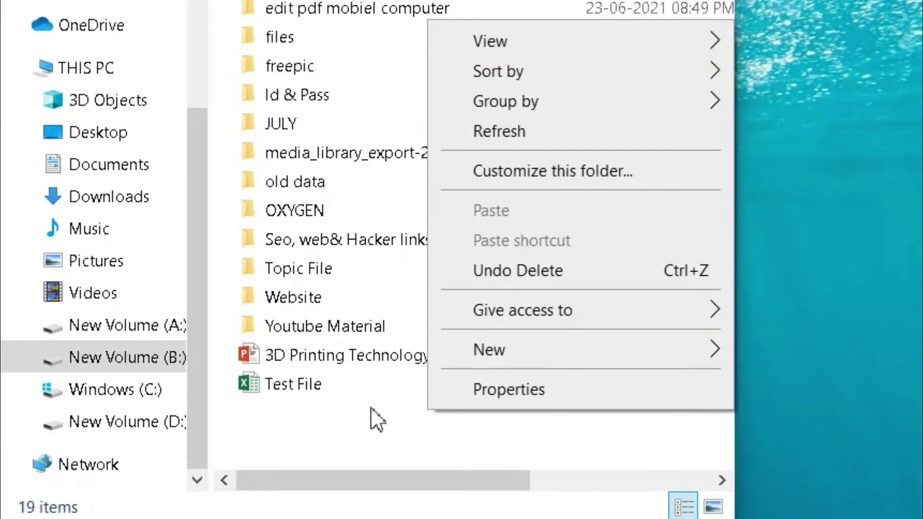
mouse_move(490, 350)
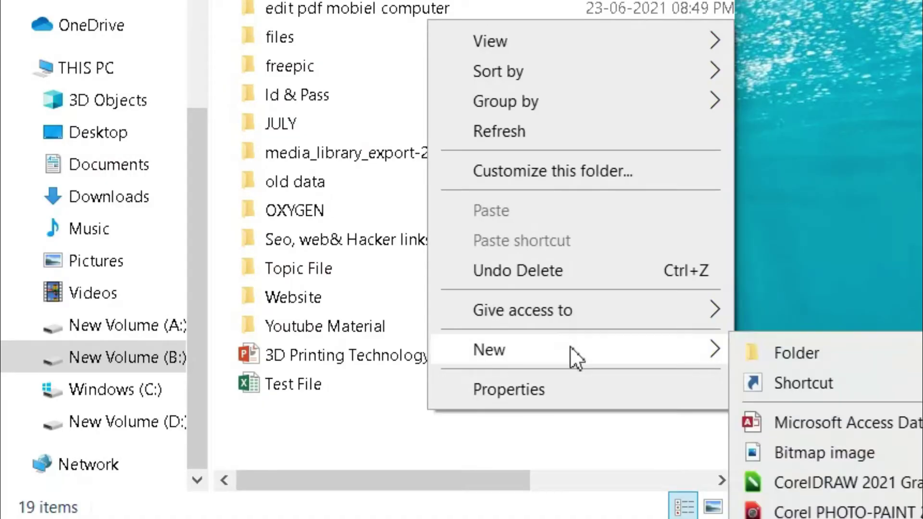
click(750, 353)
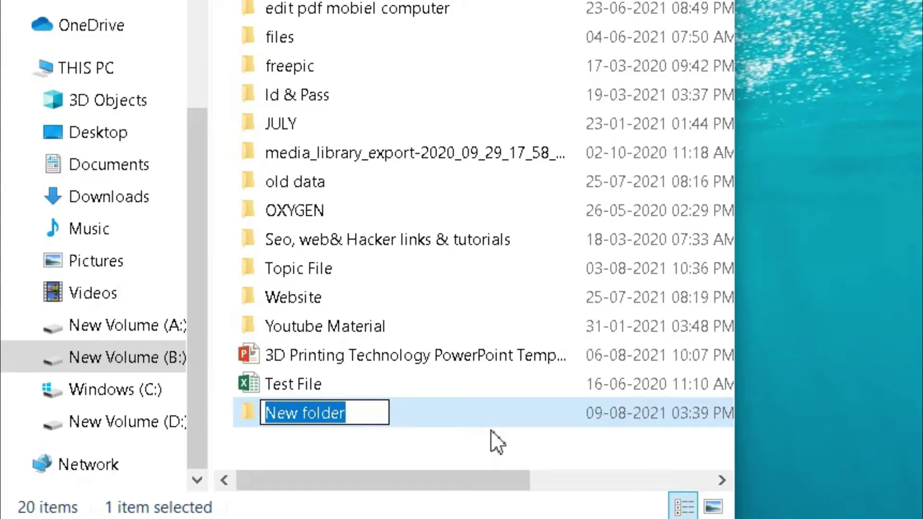
text(pramod)
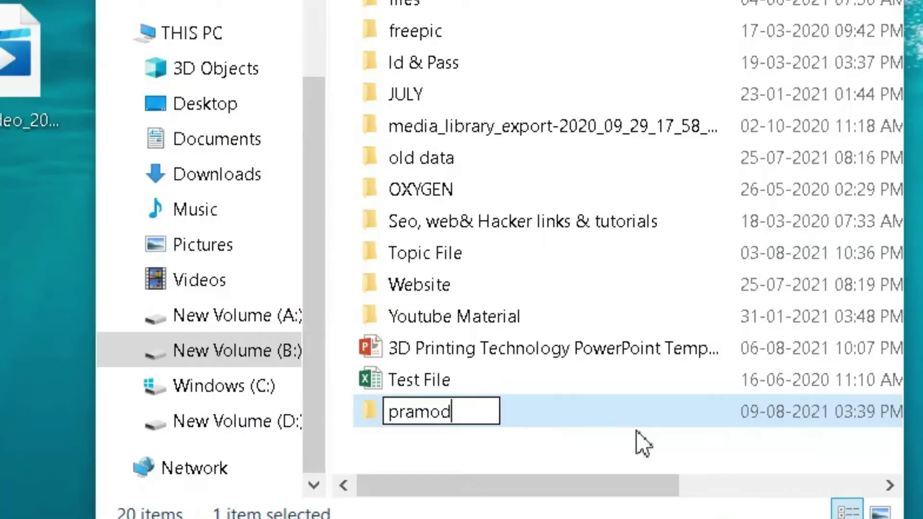
key(Return)
double_click(581, 407)
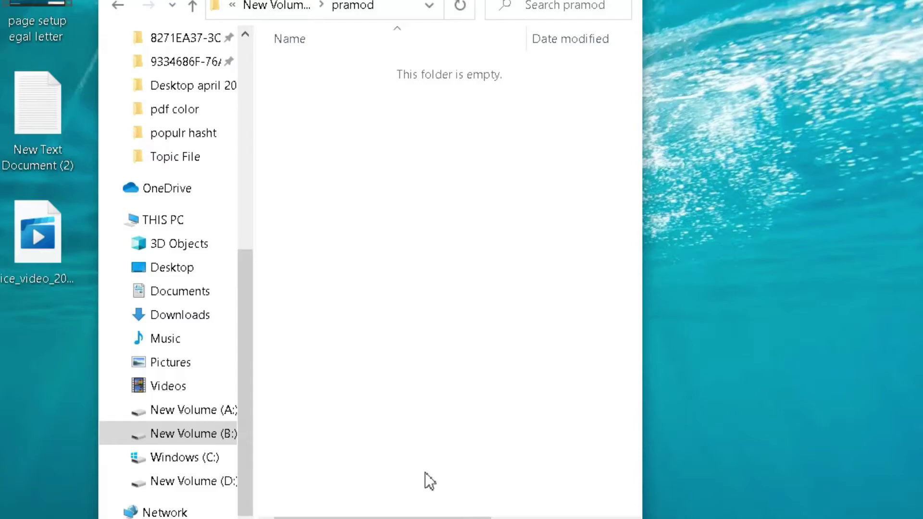
Step: Create a subfolder named '8-21' inside the pramod folder
right_click(309, 169)
mouse_move(165, 401)
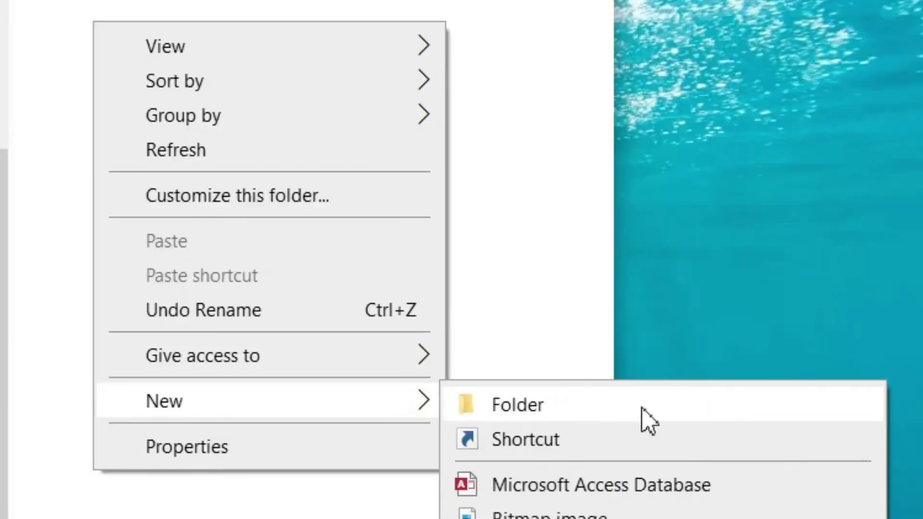
click(644, 409)
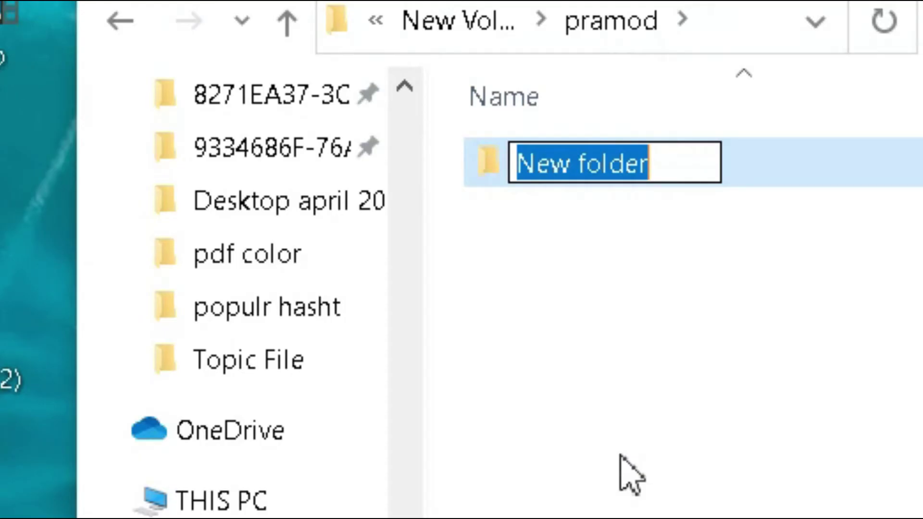
text(8)
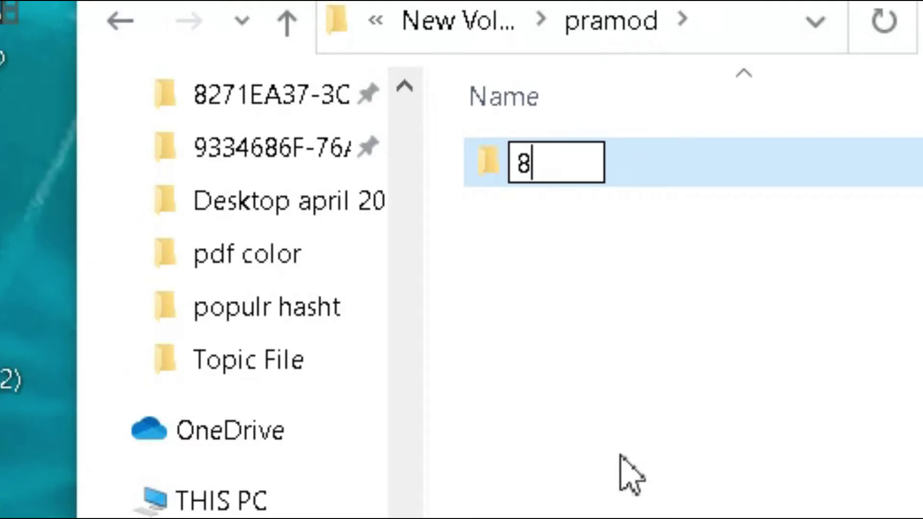
text(-21)
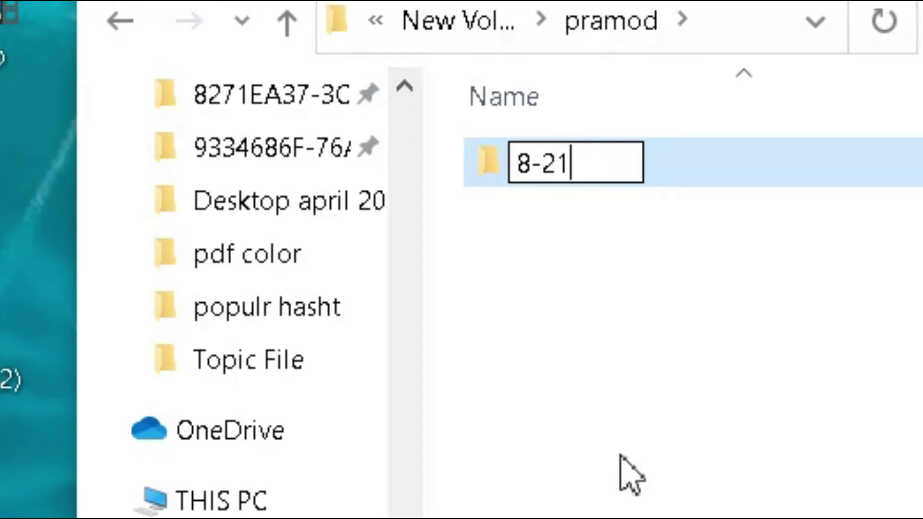
key(Return)
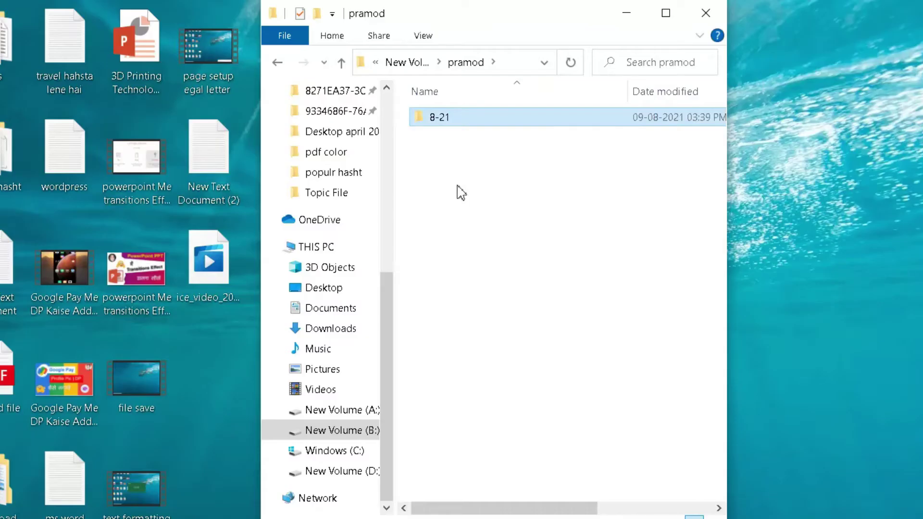
Step: Reopen pramod, check the 8-21 subfolder is empty, and close File Explorer
click(341, 63)
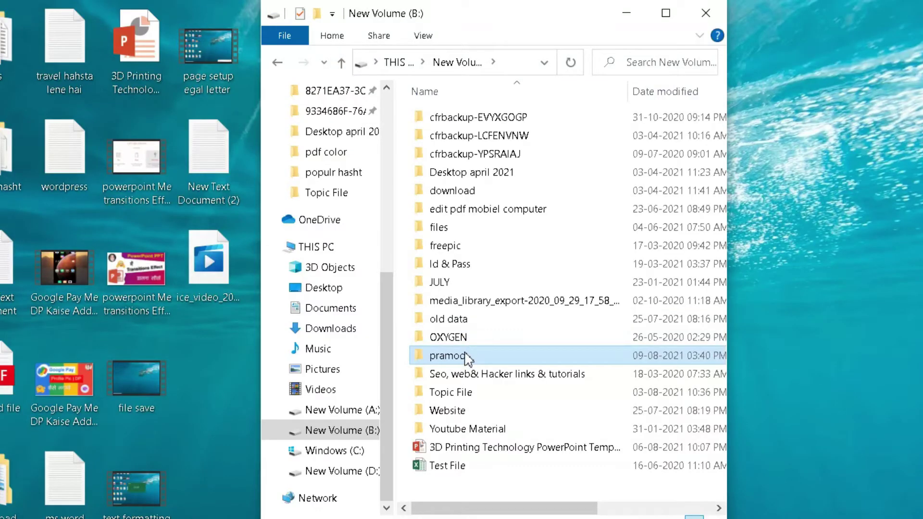
mouse_move(447, 356)
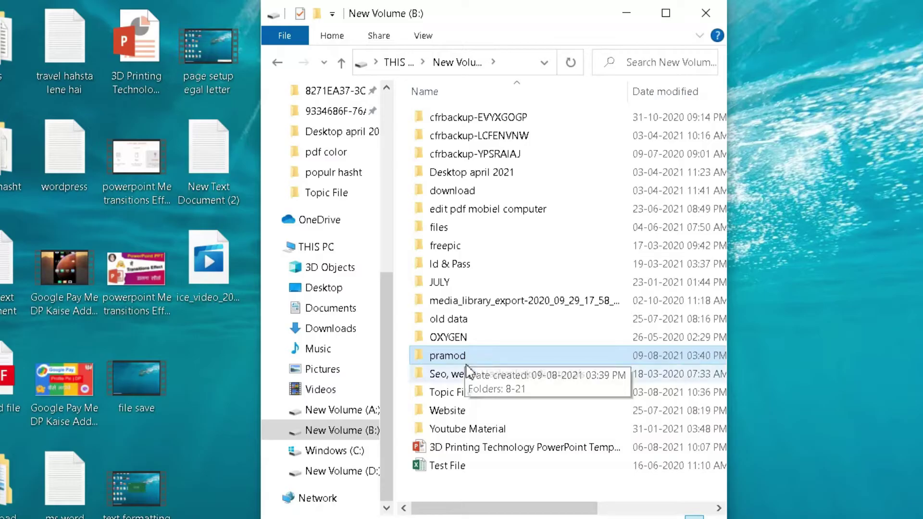
double_click(447, 356)
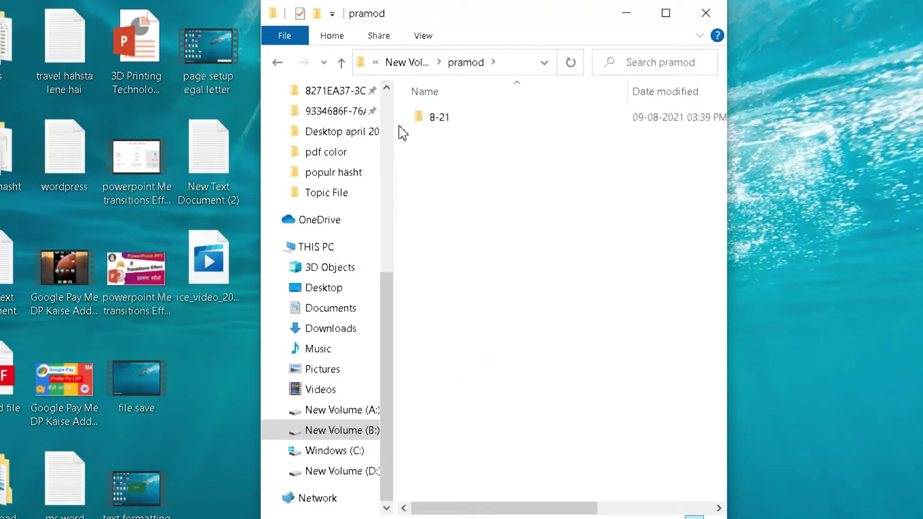
double_click(438, 120)
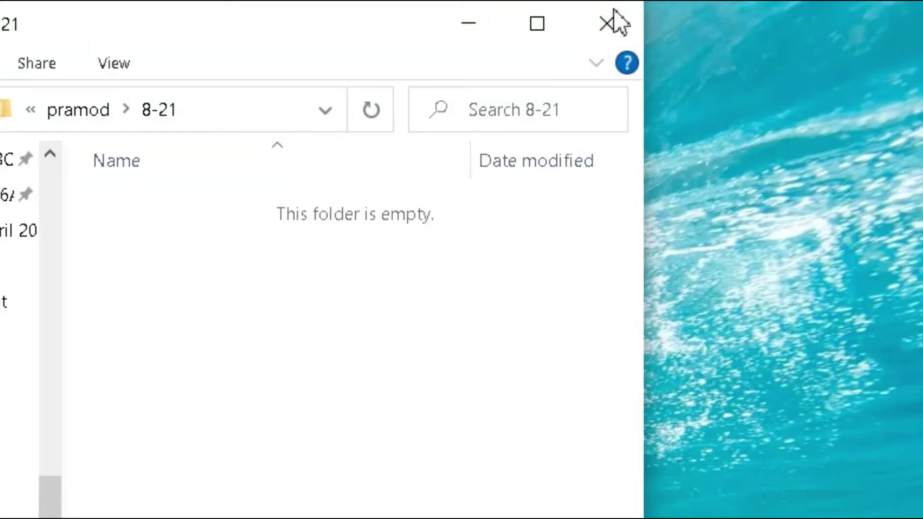
click(614, 10)
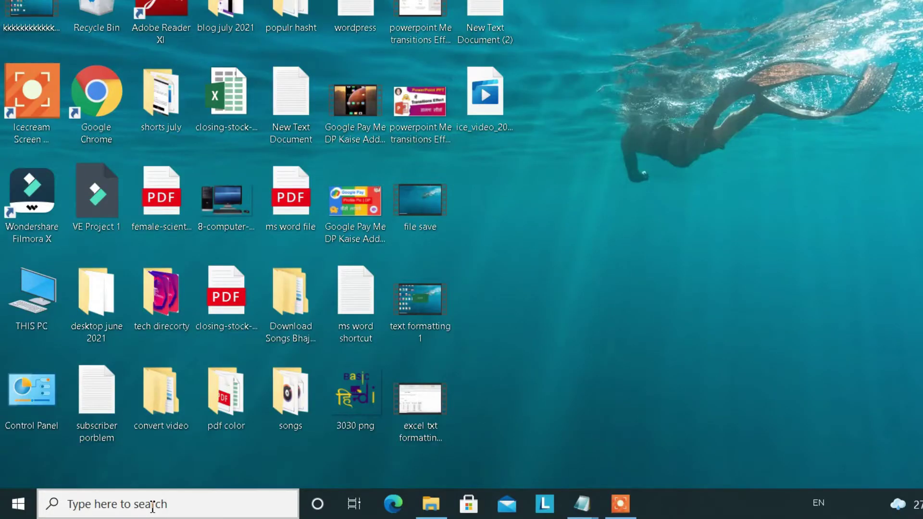
Step: Search 'exel' to launch Excel 2016, dismiss the Office prompt, and create a blank workbook
click(152, 507)
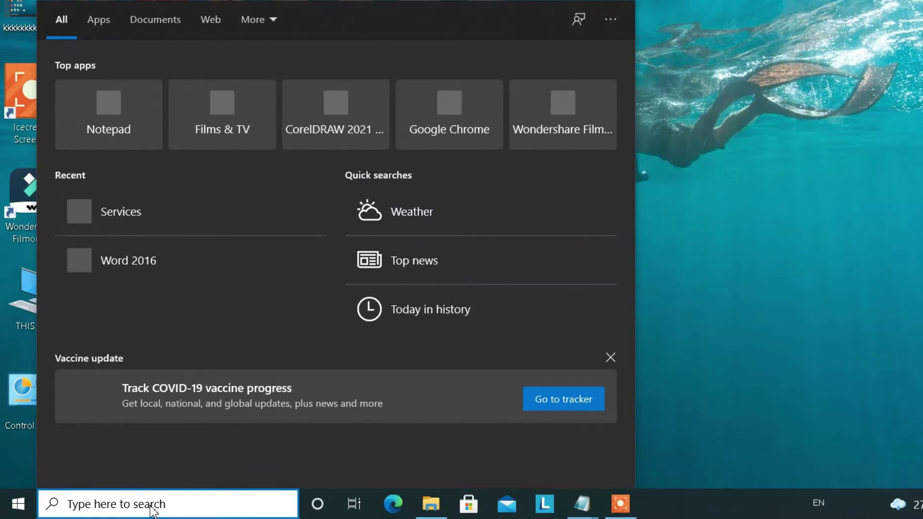
text(exel)
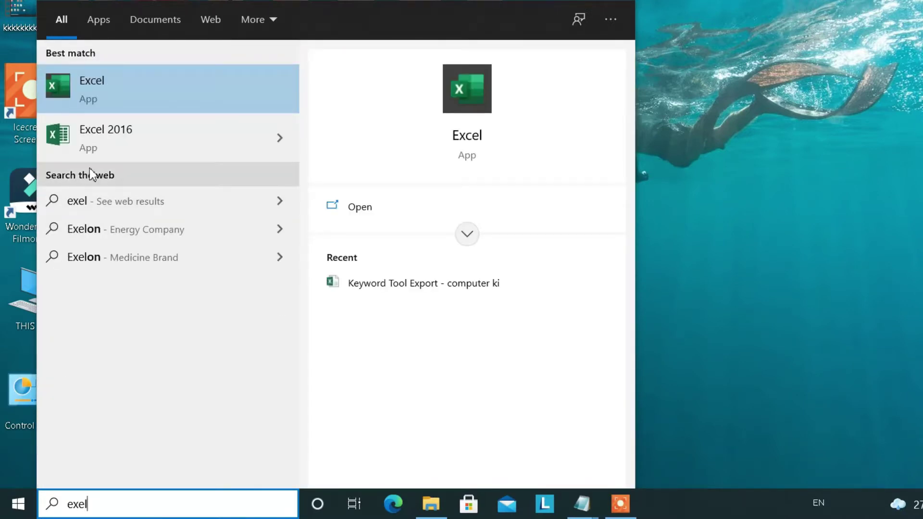
click(97, 138)
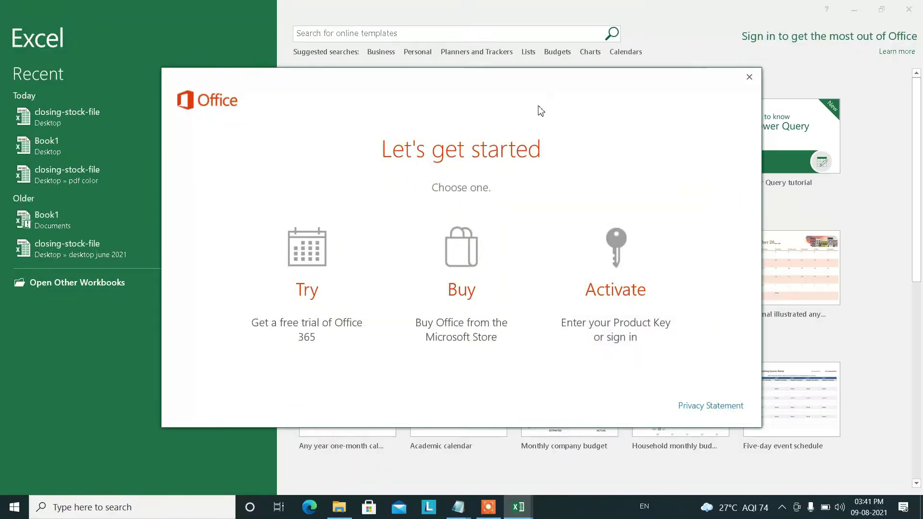
click(750, 76)
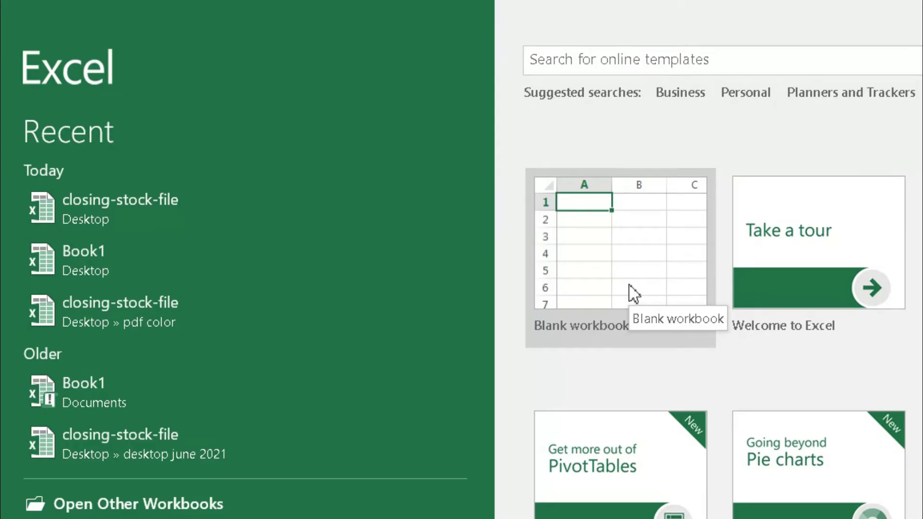
click(633, 293)
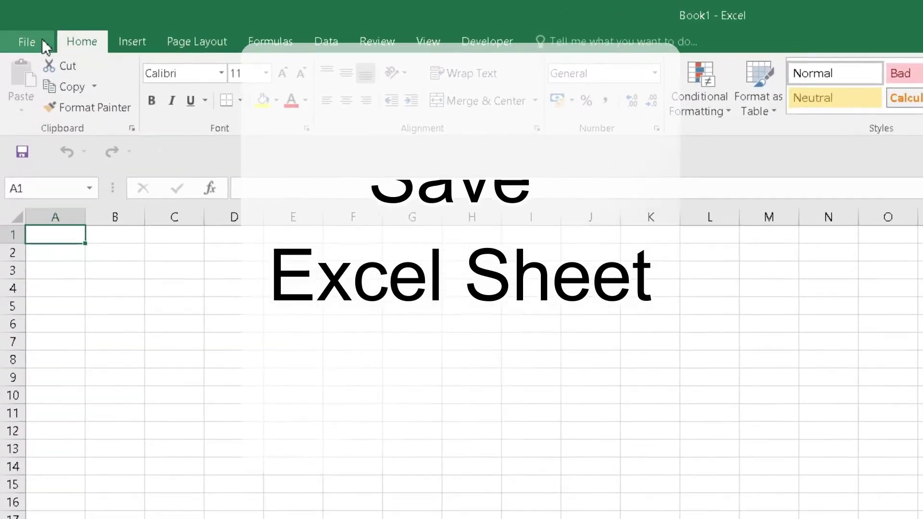
Step: In Save As, browse to the 8-21 folder under pramod on New Volume (B:)
click(24, 38)
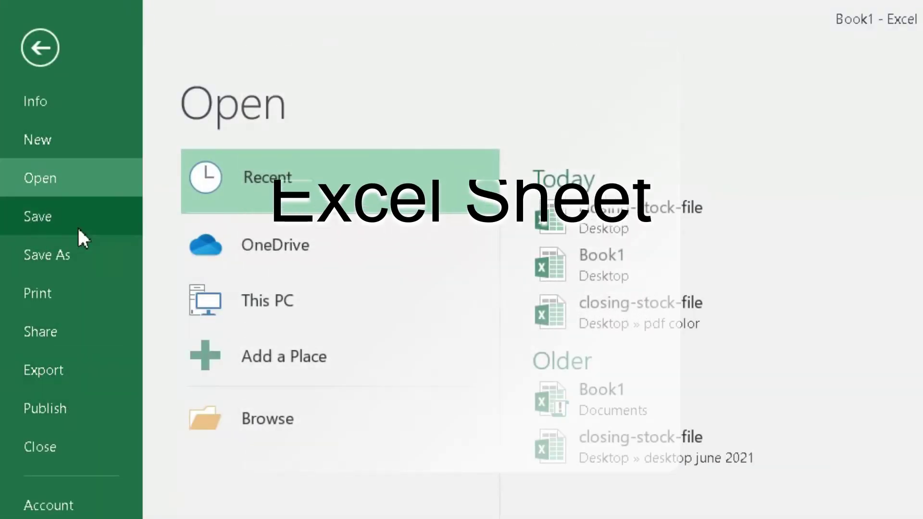
click(78, 257)
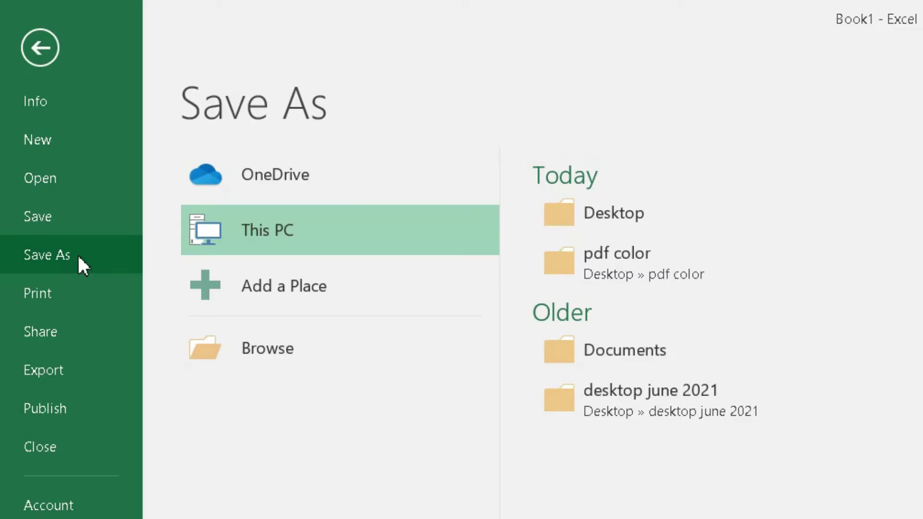
click(203, 344)
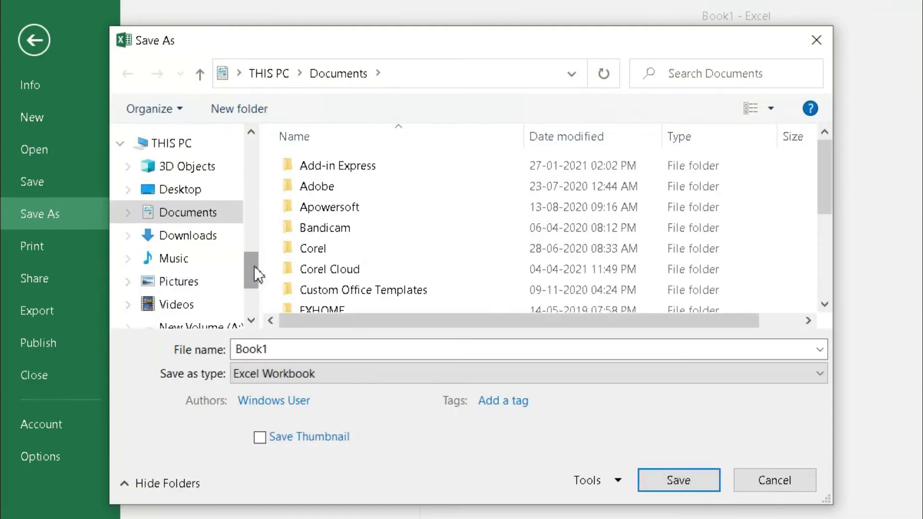
mouse_move(254, 266)
mouse_down()
mouse_move(253, 146)
mouse_move(244, 276)
mouse_up()
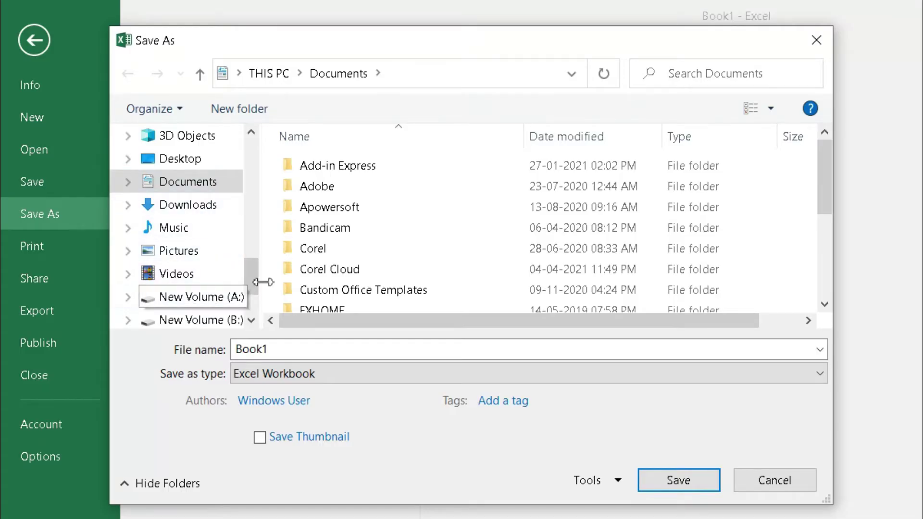
drag(253, 279, 252, 291)
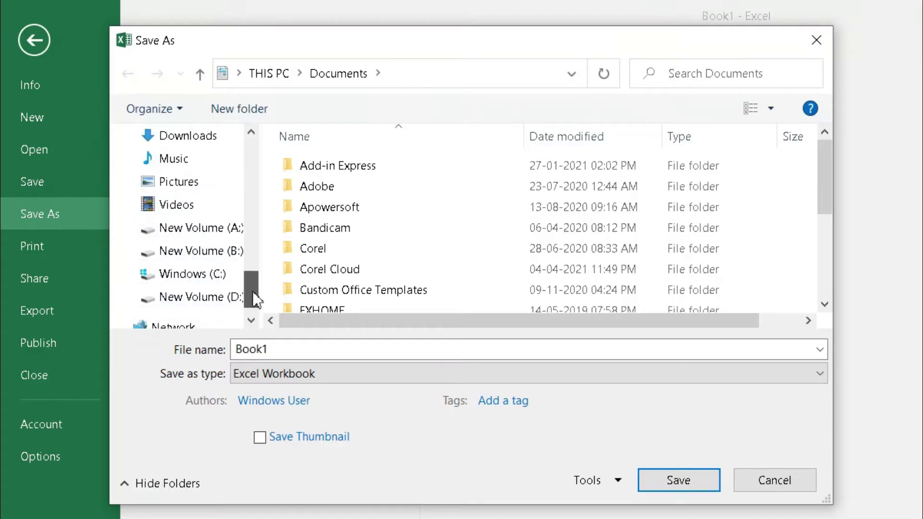
click(232, 254)
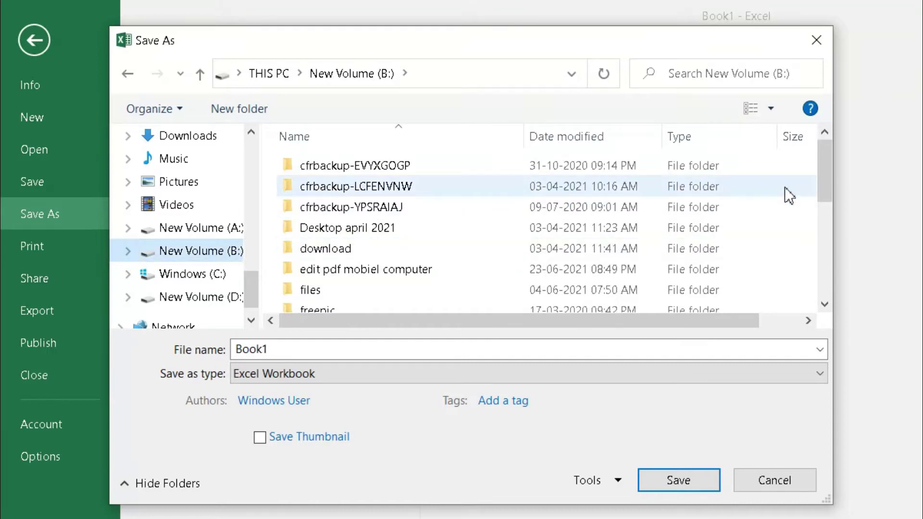
mouse_move(824, 181)
mouse_down()
mouse_move(812, 276)
mouse_move(813, 254)
mouse_up()
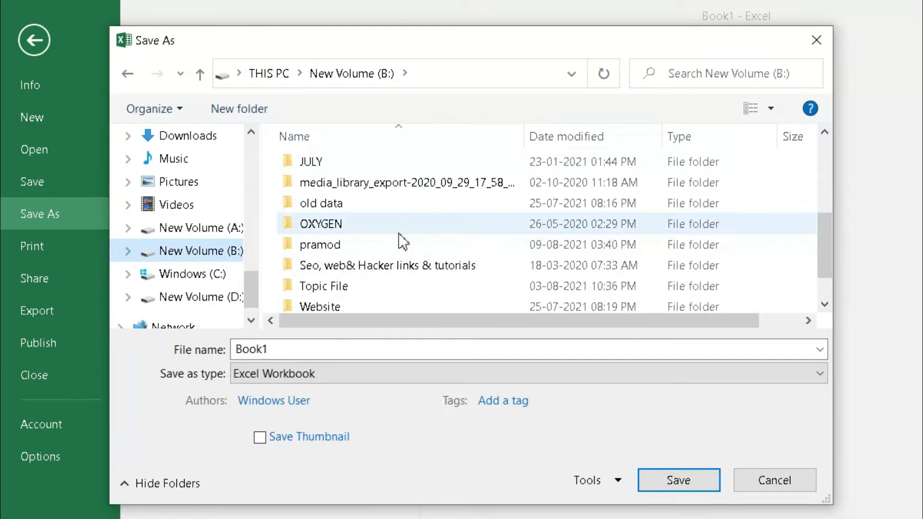
double_click(393, 243)
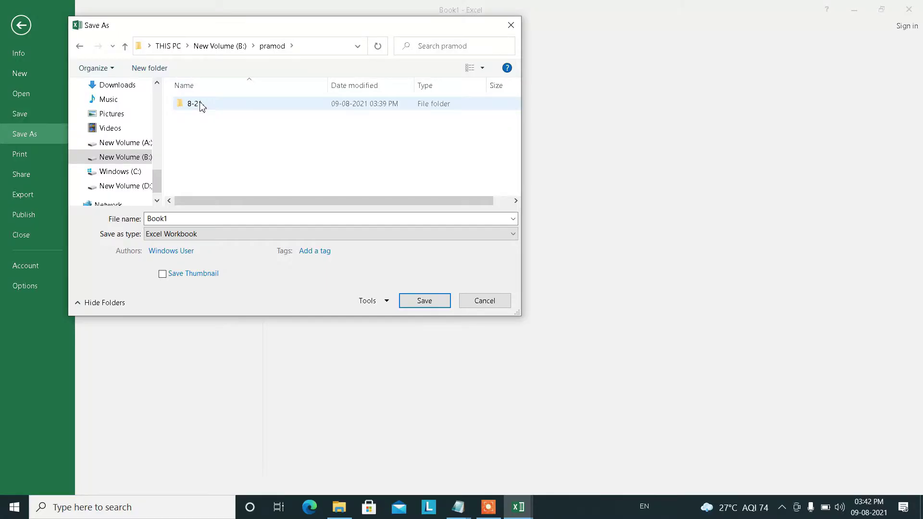
double_click(201, 107)
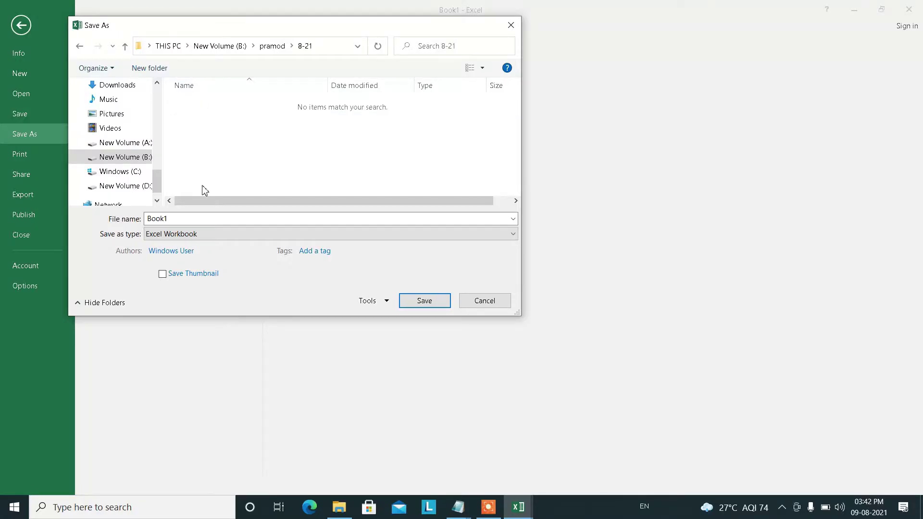
Step: Replace Book1 with the file name 'Ajay Traders' and save
click(201, 218)
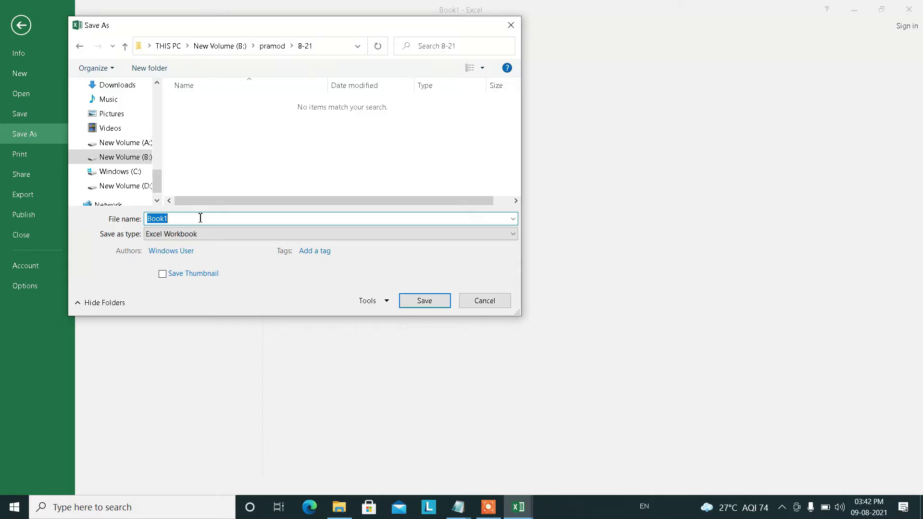
key(BackSpace)
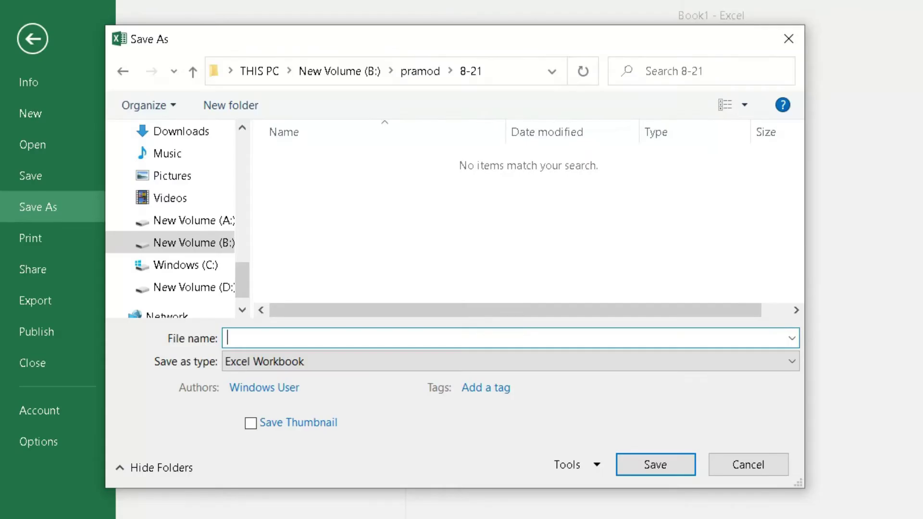
text(Ajay Tra)
text(ders)
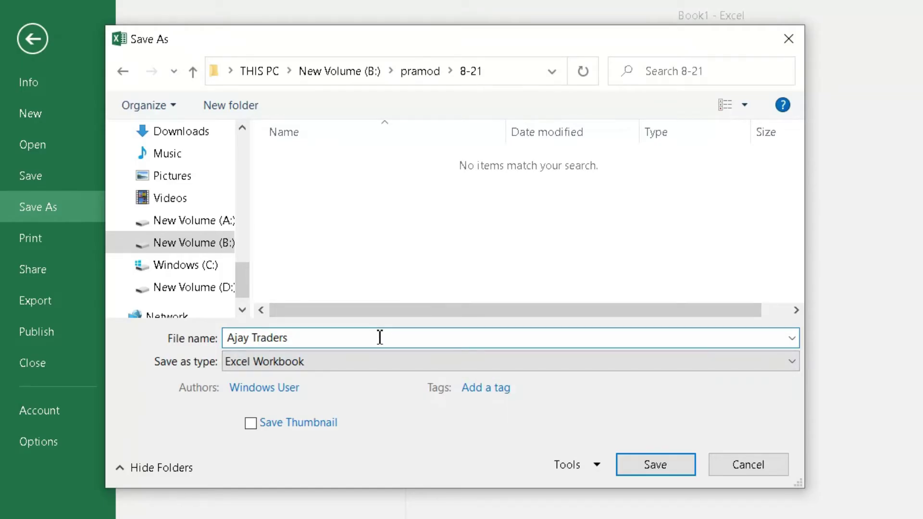
click(657, 466)
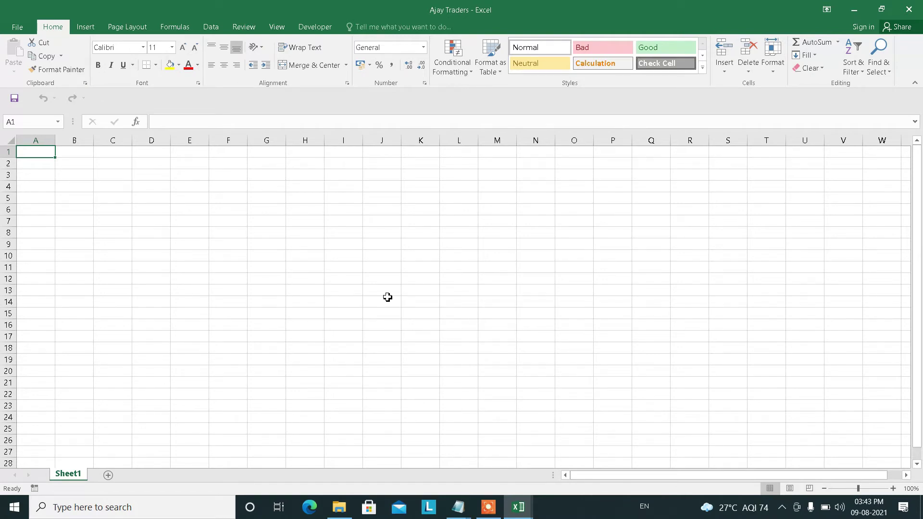
Step: Enter the title 'Ajay Traders' in cell A1
click(61, 224)
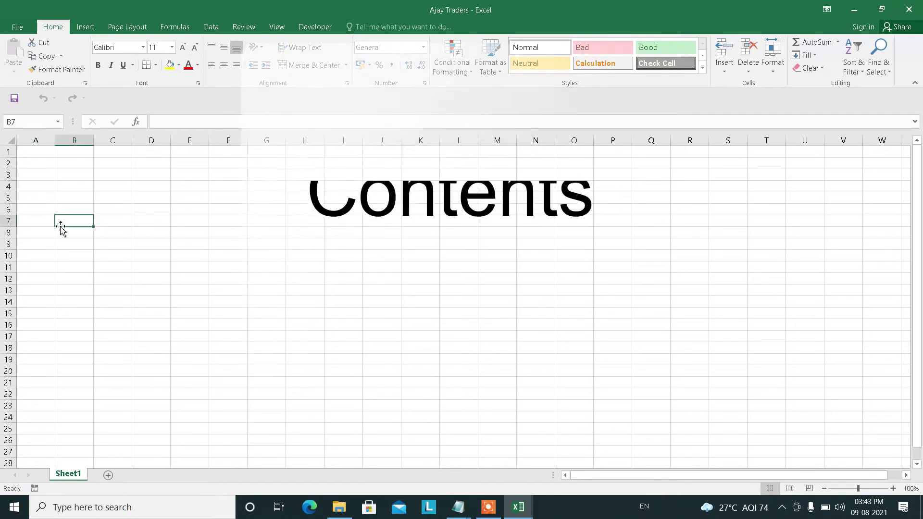
click(42, 163)
click(44, 152)
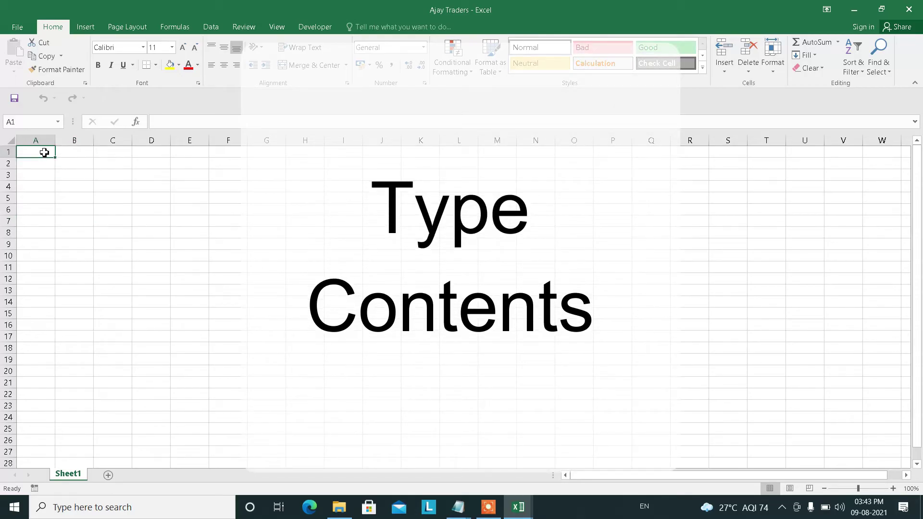
text(Ajay Traders)
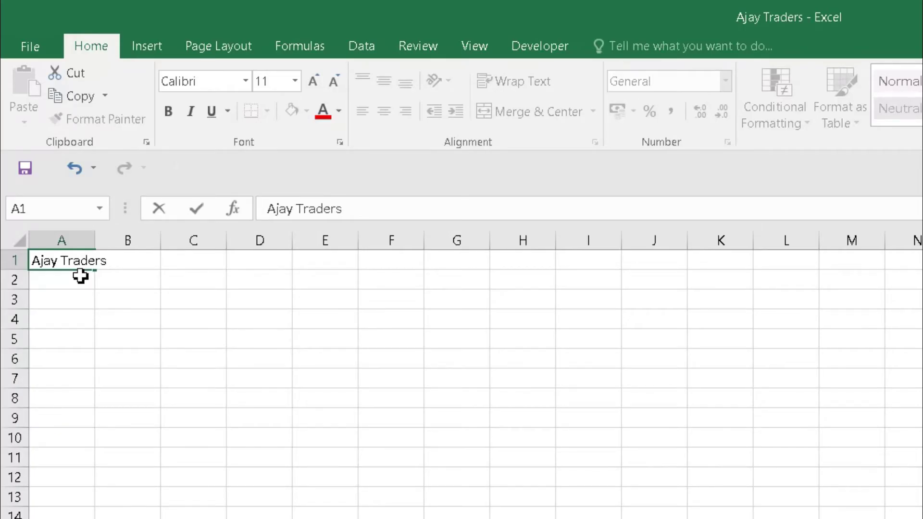
key(ctrl+Return)
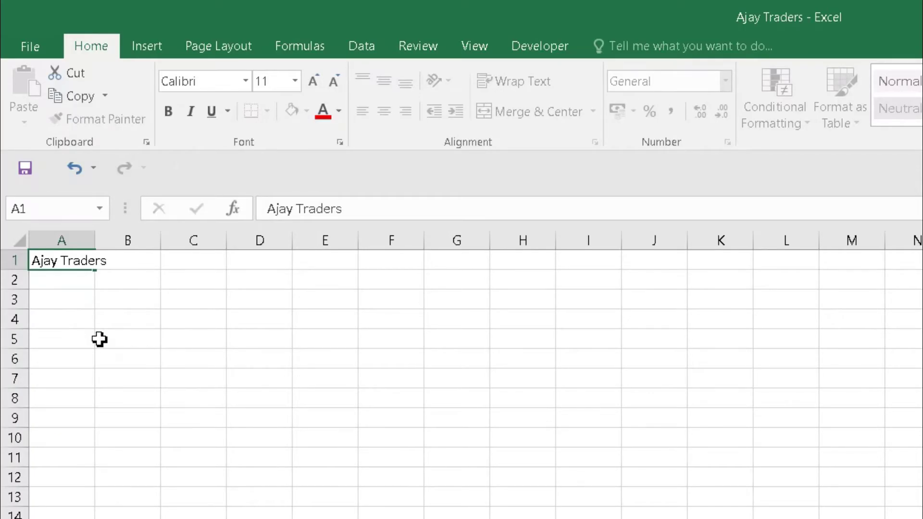
Step: Type headings S.N, Product Name, Qnt., Rs and Total Amont across A2:E2
click(99, 340)
click(78, 280)
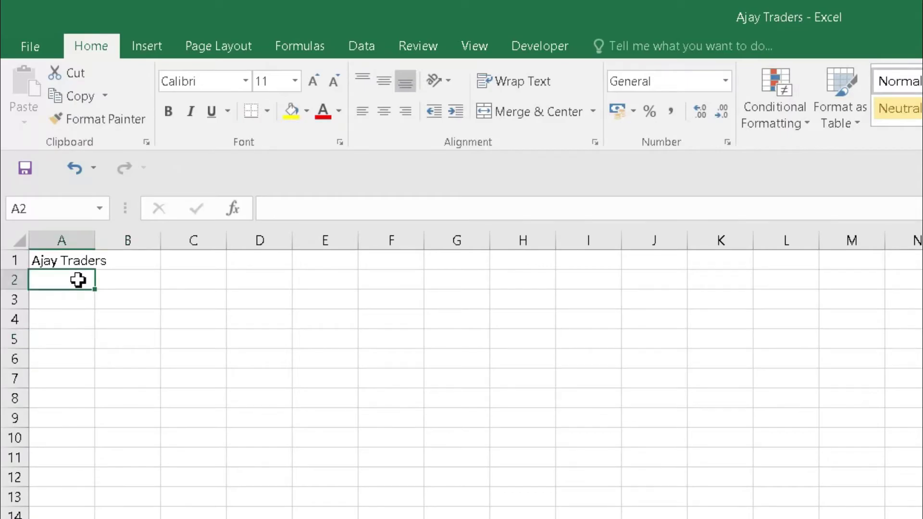
text(S.N)
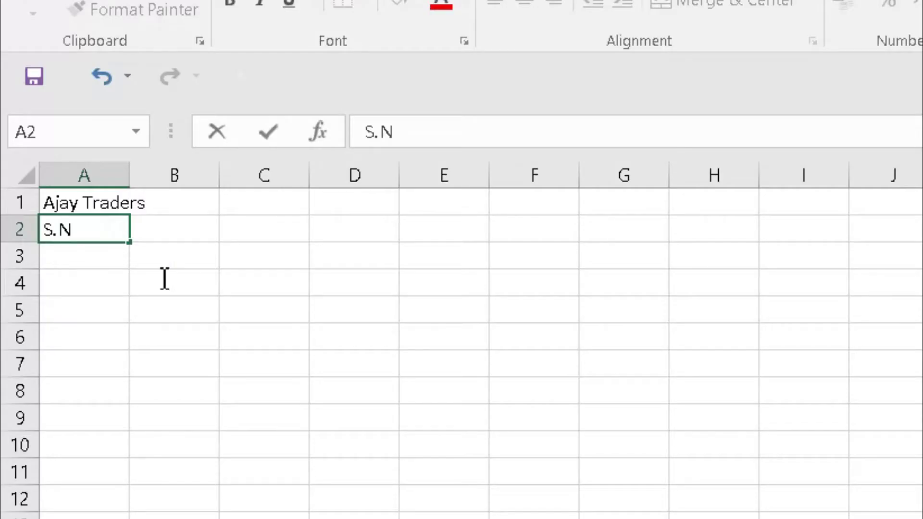
click(77, 198)
click(77, 164)
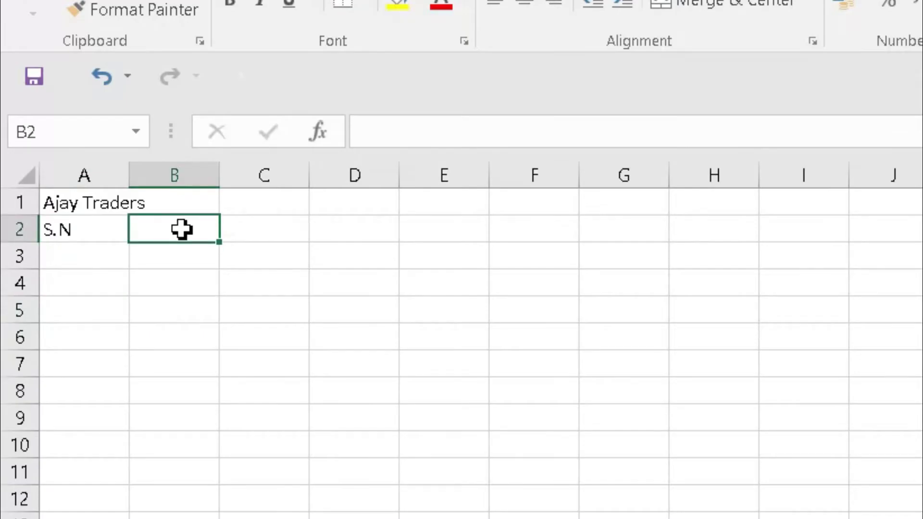
text(Product N)
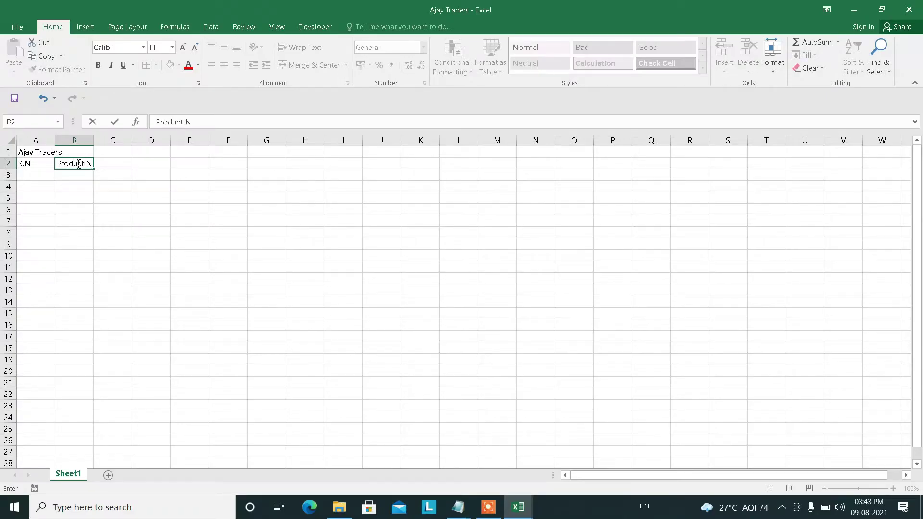
text(ame)
key(Tab)
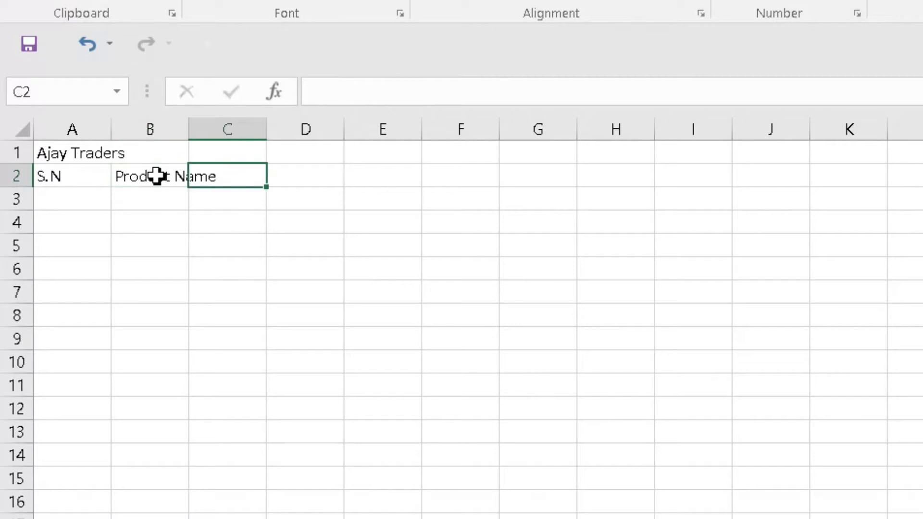
text(Qnt.)
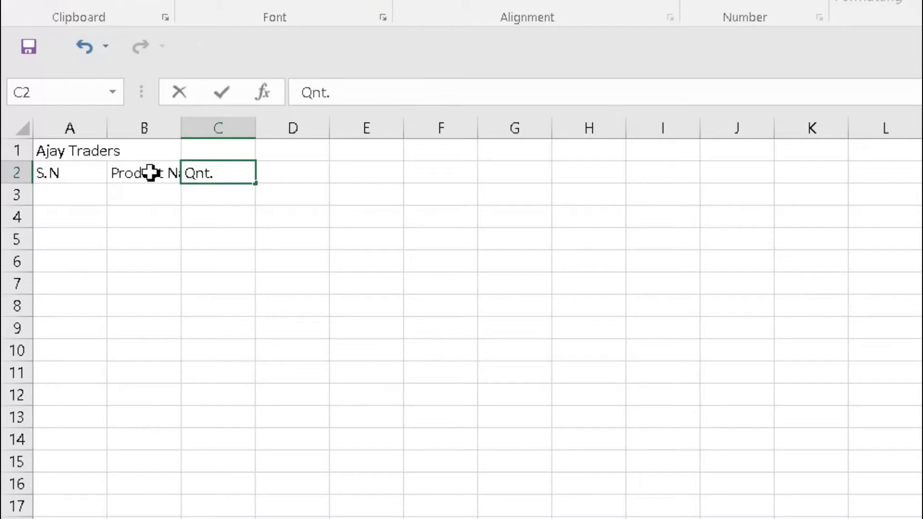
key(Tab)
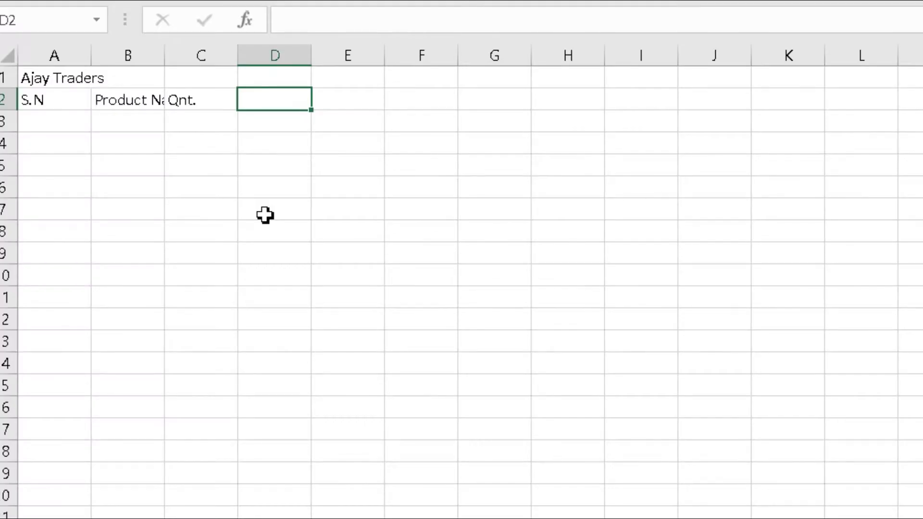
text(Rs)
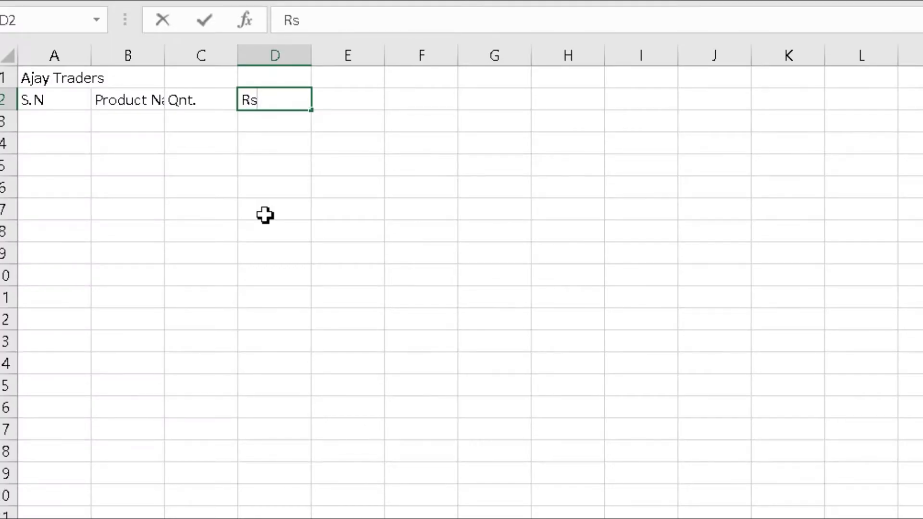
key(Tab)
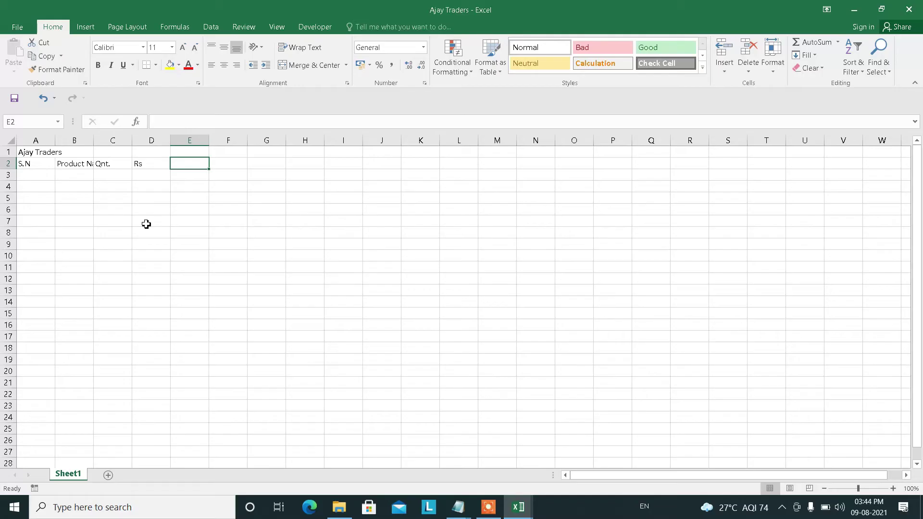
text(Total Amont)
click(74, 175)
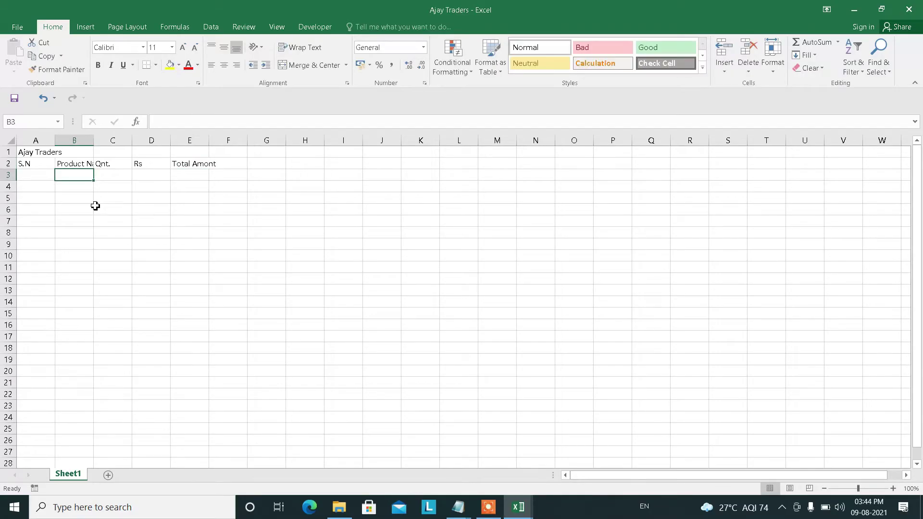
Step: Enter serial numbers 1 and 2 in A3 and A4
click(35, 176)
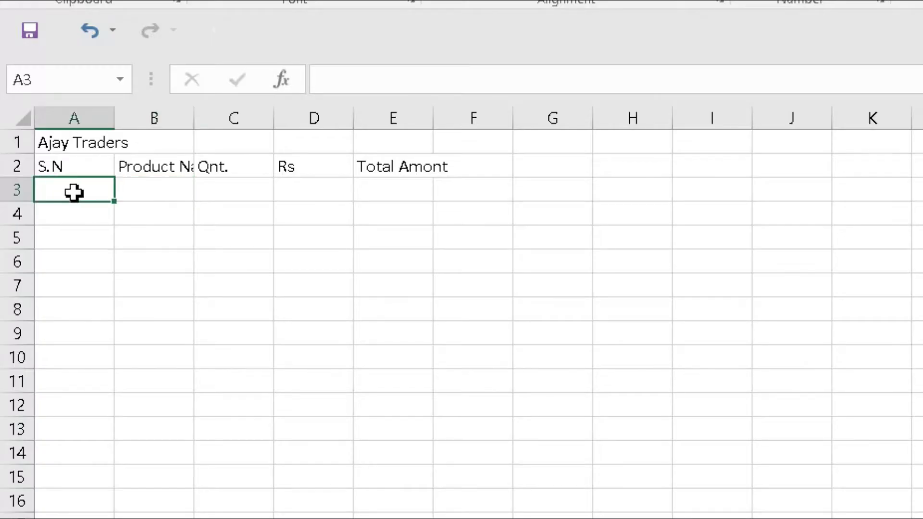
text(1)
click(74, 192)
key(Return)
text(2)
key(Return)
Step: Fill serials to 5 and enter Shirts, Touser, Tshirt, Underware, Maxy with quantities 24, 21, 21, 24, 54
drag(74, 193, 112, 297)
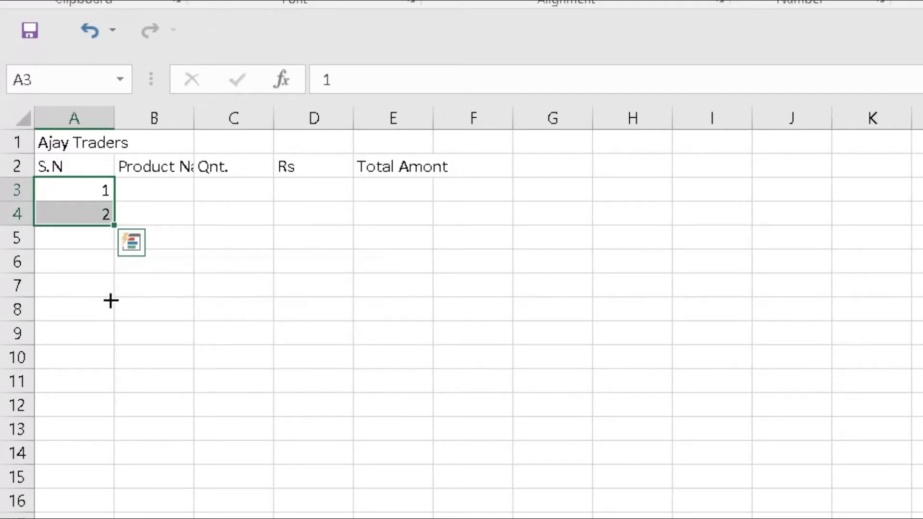
click(234, 262)
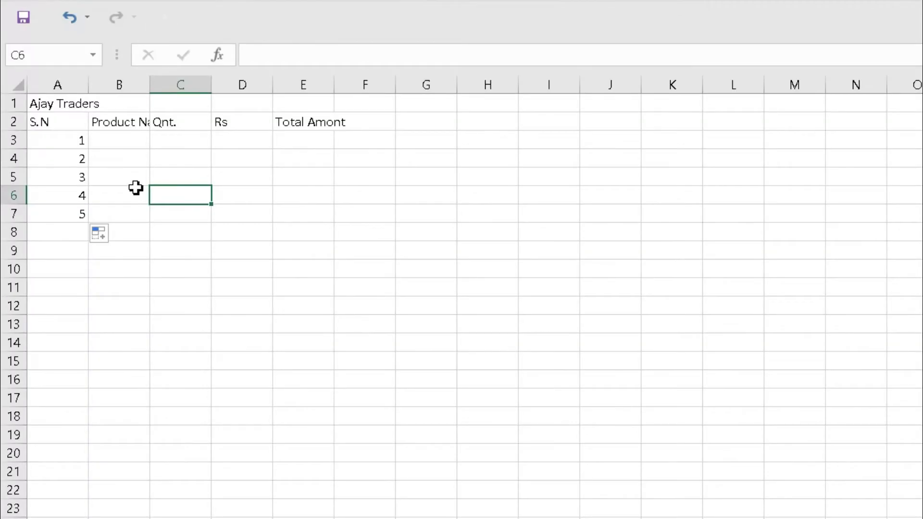
click(120, 142)
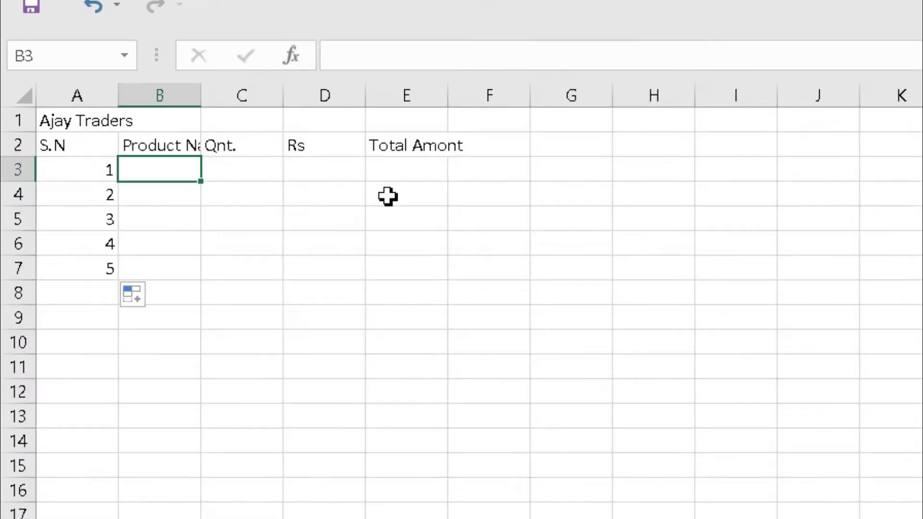
text(Shirts Touser Loe)
key(BackSpace)
key(BackSpace)
key(BackSpace)
text(Tshirt)
key(Return)
text(Sh)
key(BackSpace)
key(BackSpace)
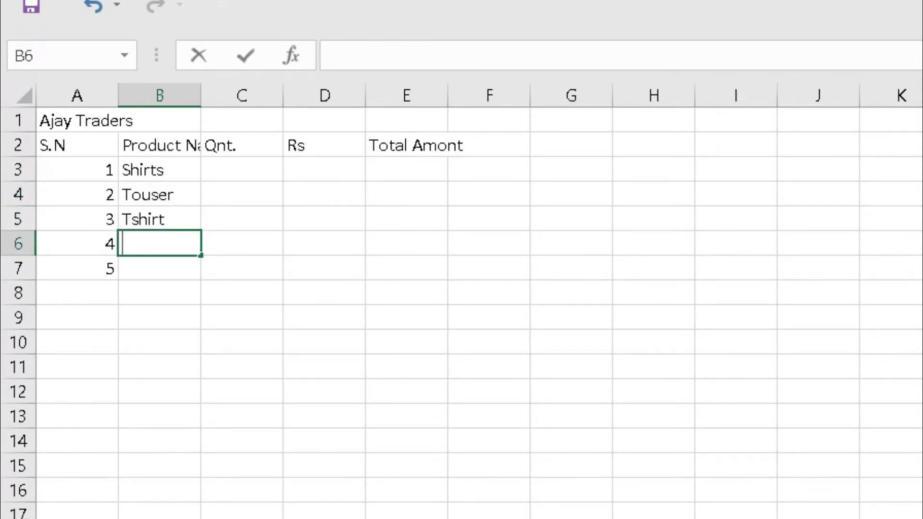
text(Underware)
key(Return)
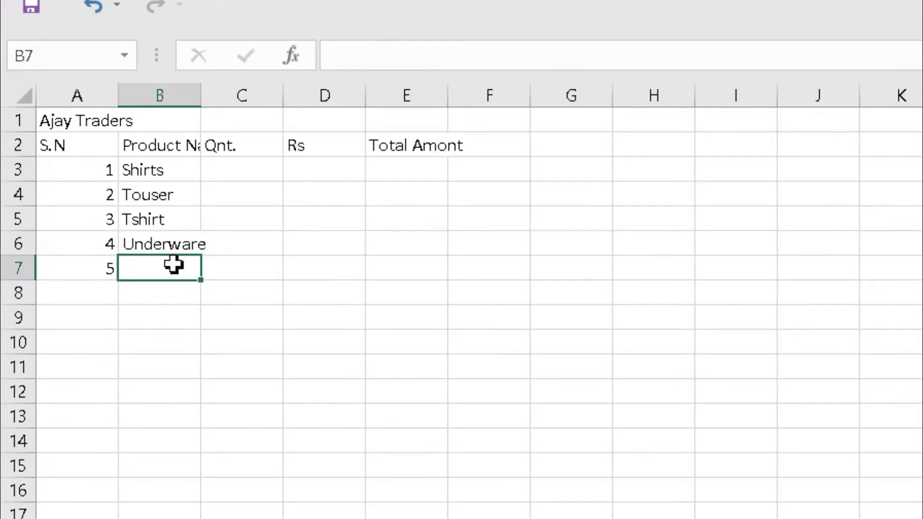
double_click(173, 264)
text(Maxy)
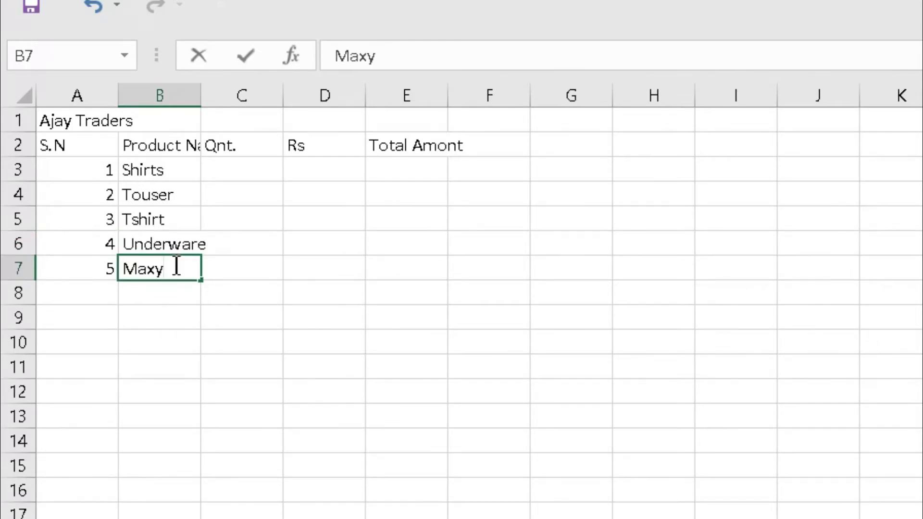
text(4 54)
Step: Enter Rs prices 250, 600, 530, 80 and 150 in D3:D7
click(390, 226)
text(250)
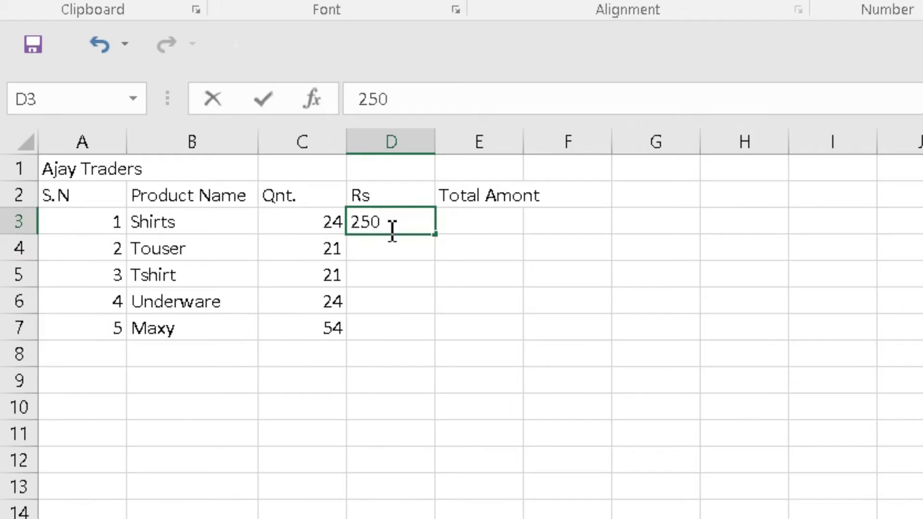
key(Return)
text(600 530 80 150)
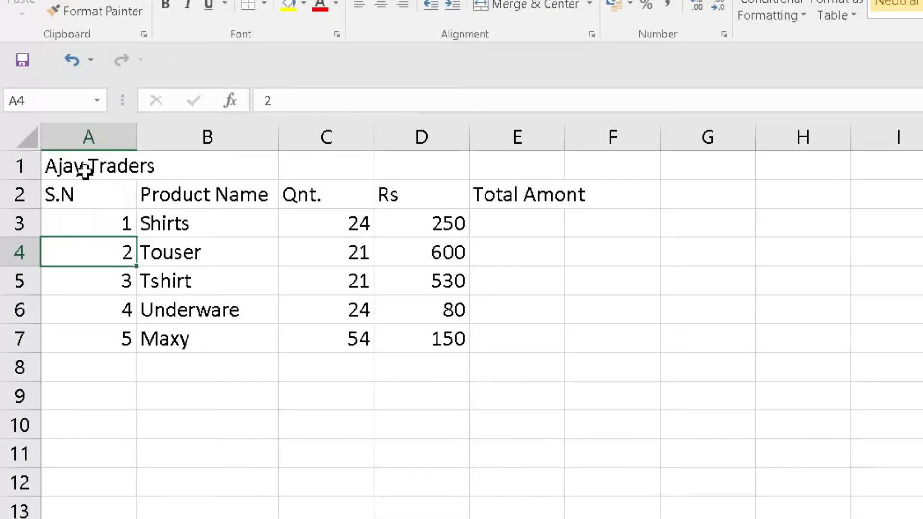
Step: Merge and centre the title across A1:E1, narrow column A, and centre the serial numbers
drag(87, 171, 498, 160)
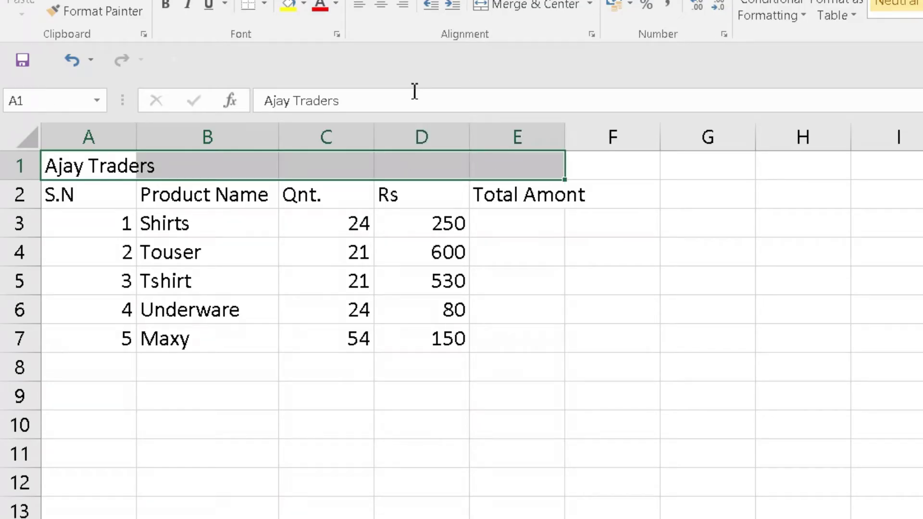
click(549, 3)
click(630, 342)
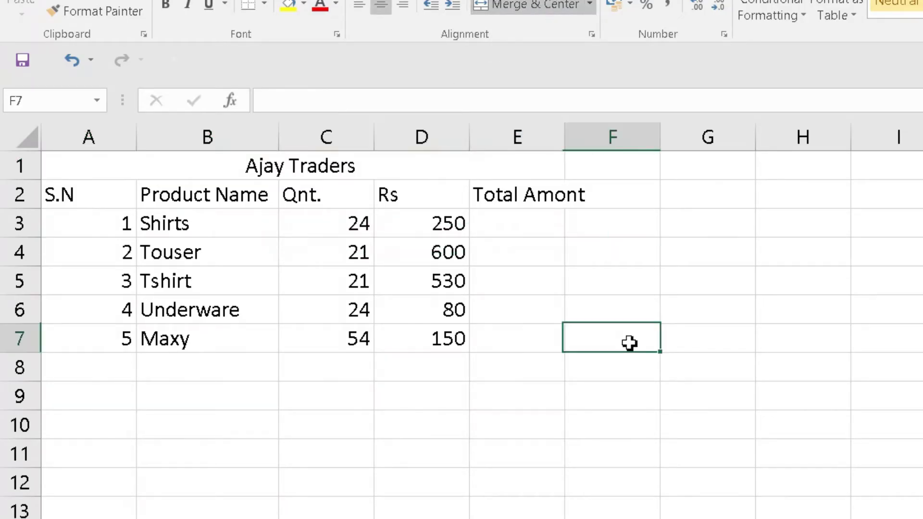
drag(137, 137, 89, 135)
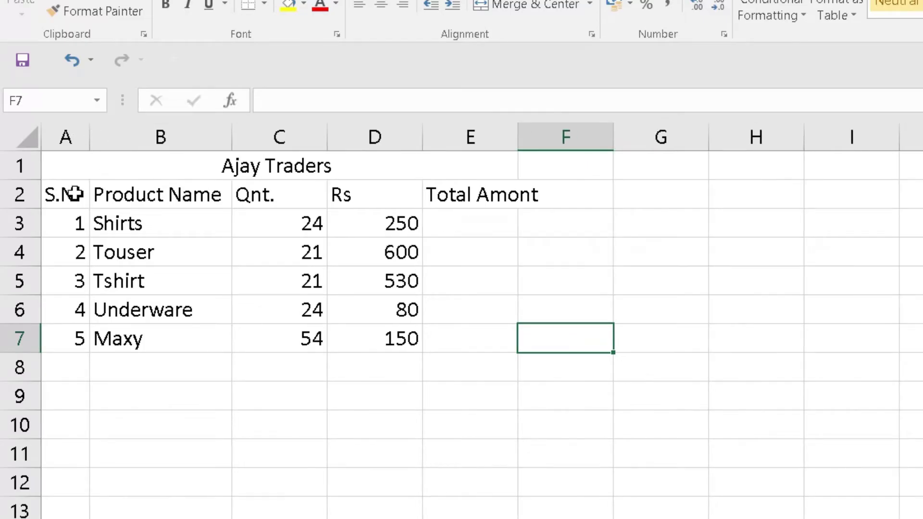
drag(74, 194, 74, 339)
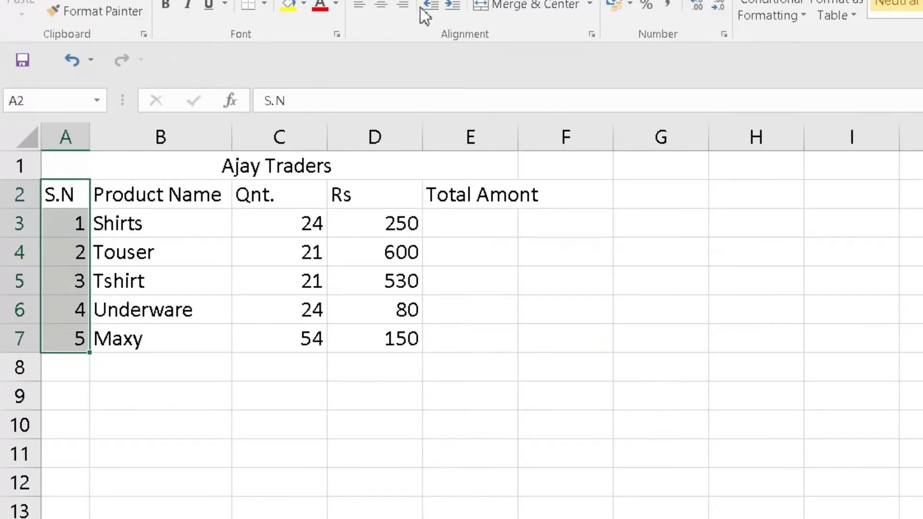
click(380, 7)
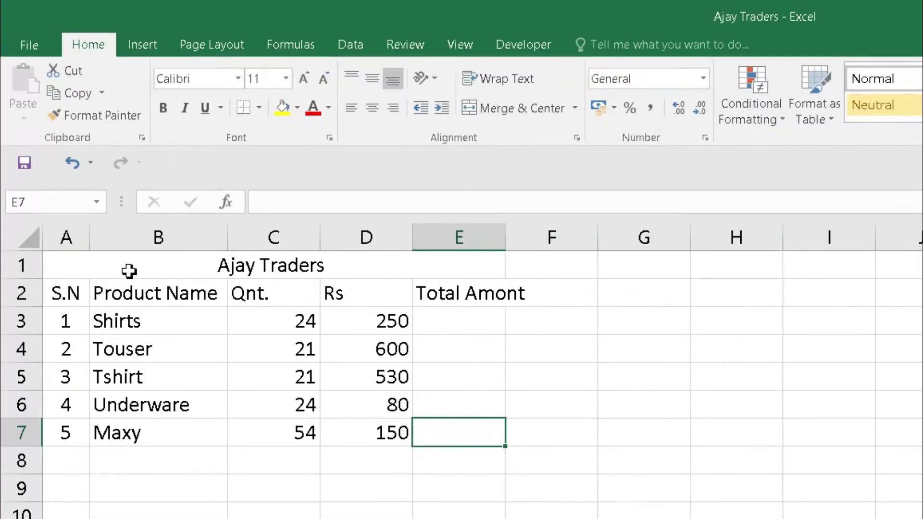
Step: Set the whole table's font size to 16
drag(129, 271, 182, 433)
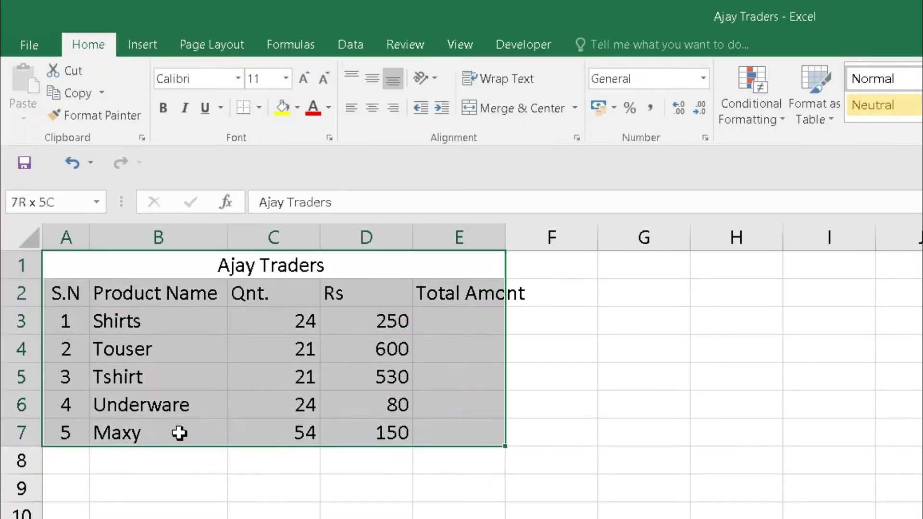
click(287, 78)
click(270, 215)
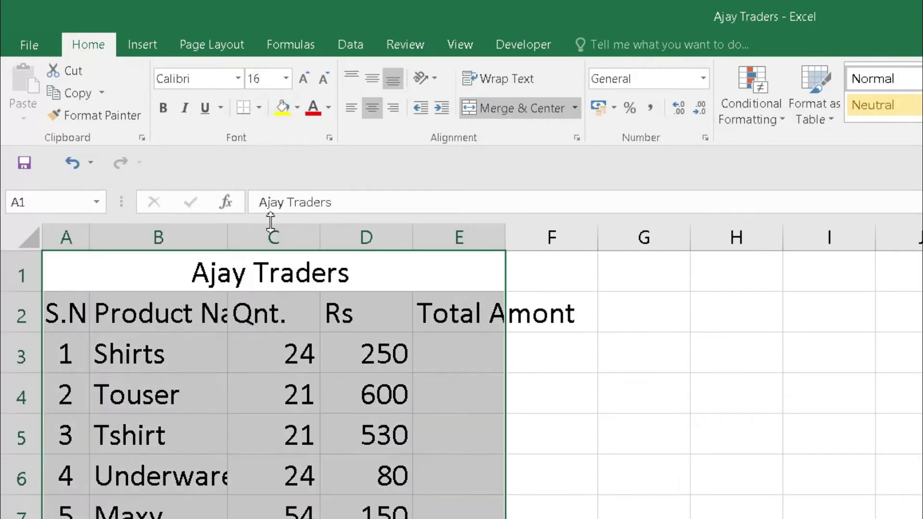
click(586, 395)
Step: Widen columns E and B, then centre the Qnt., Rs and Total Amont entries
click(481, 311)
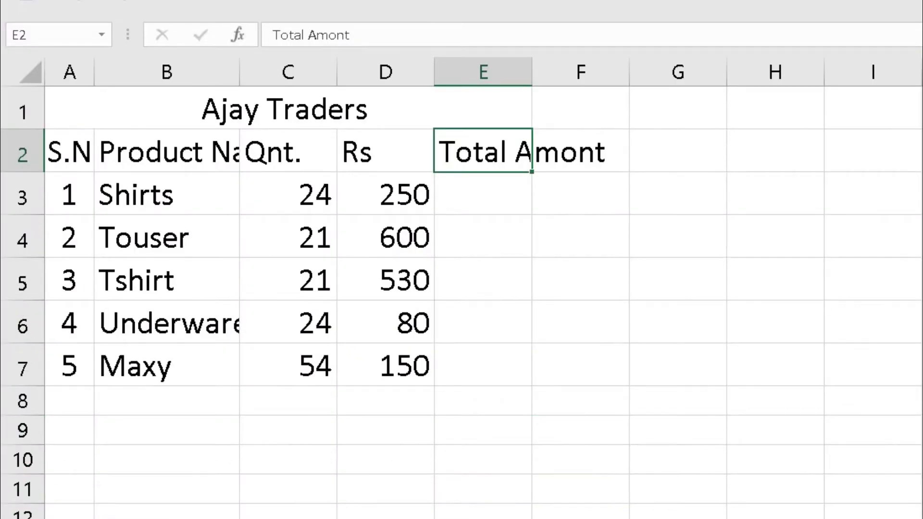
drag(532, 74, 633, 74)
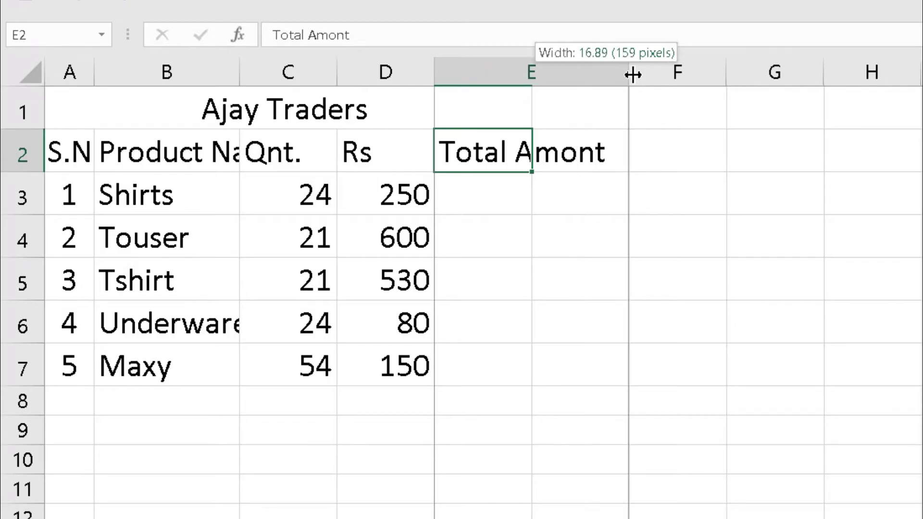
click(775, 150)
drag(239, 77, 312, 99)
click(738, 296)
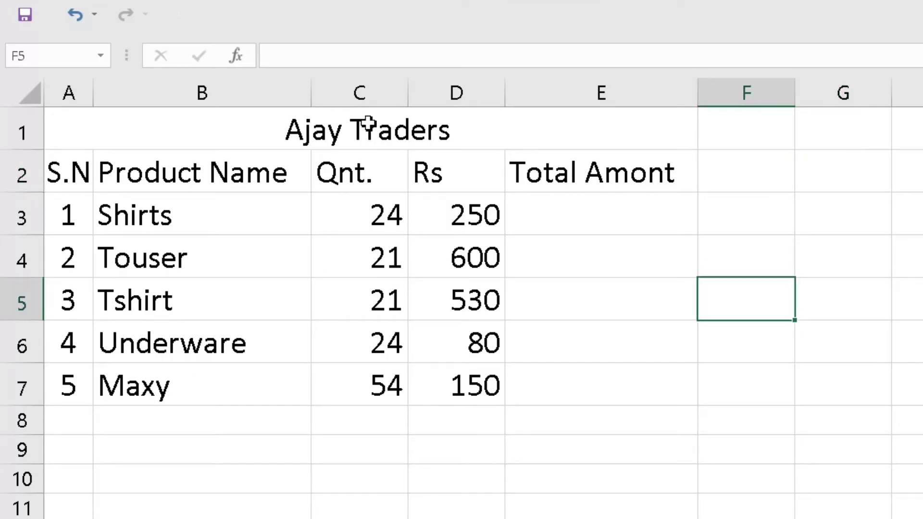
drag(369, 176, 554, 379)
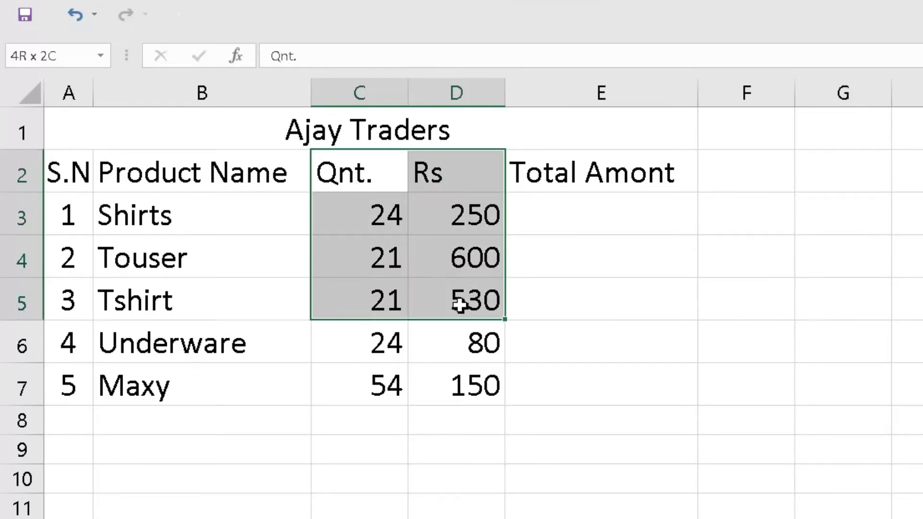
click(397, 5)
click(838, 345)
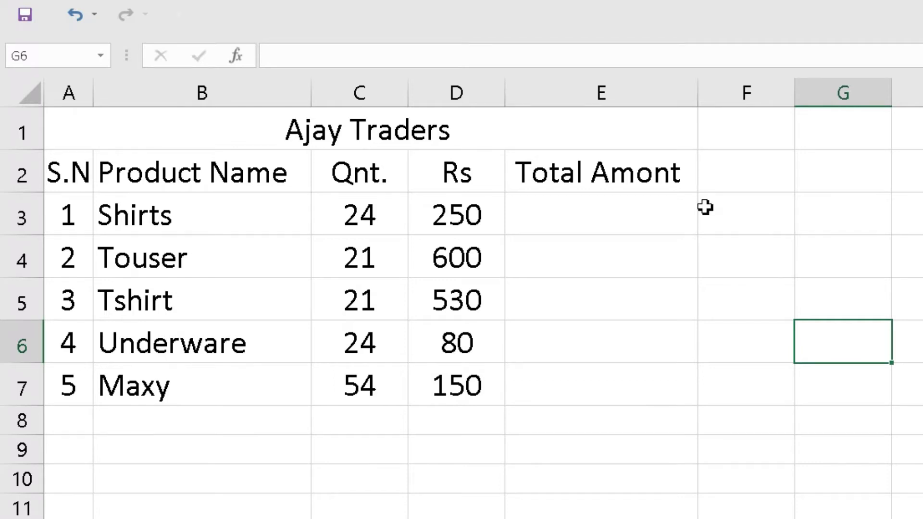
Step: Enter =D3*C3 in E3 and fill it down to E7, giving totals 6000 through 8100
click(617, 223)
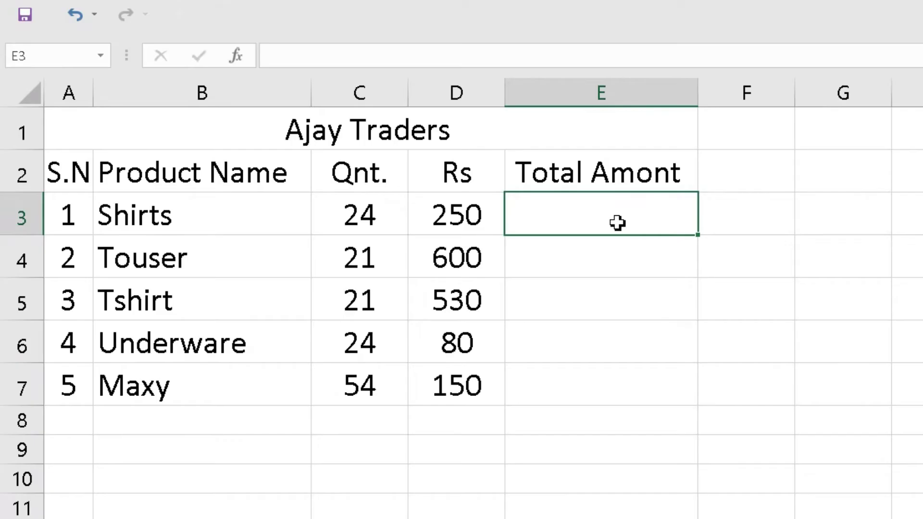
double_click(618, 223)
text(=)
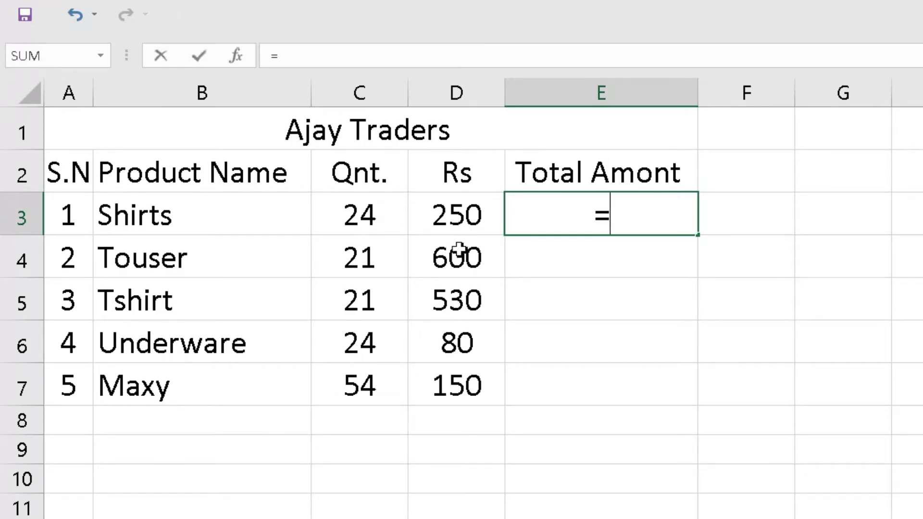
click(442, 227)
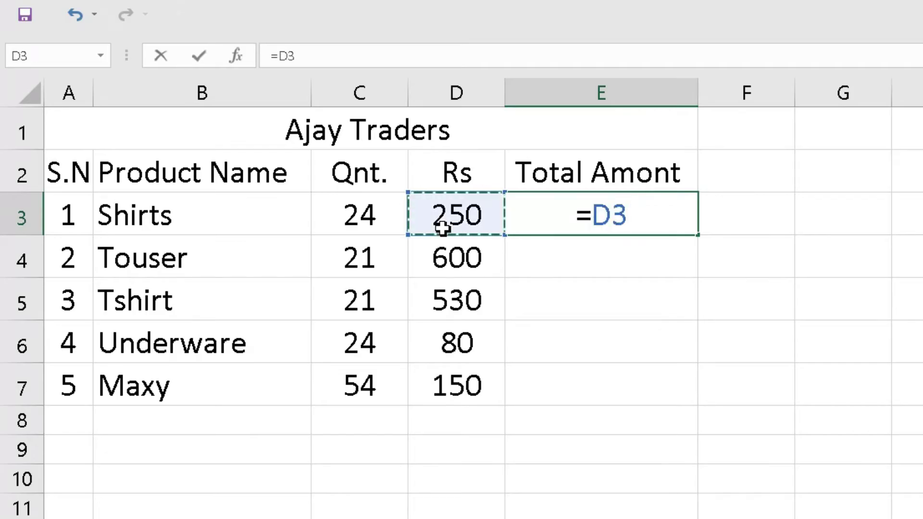
text(*)
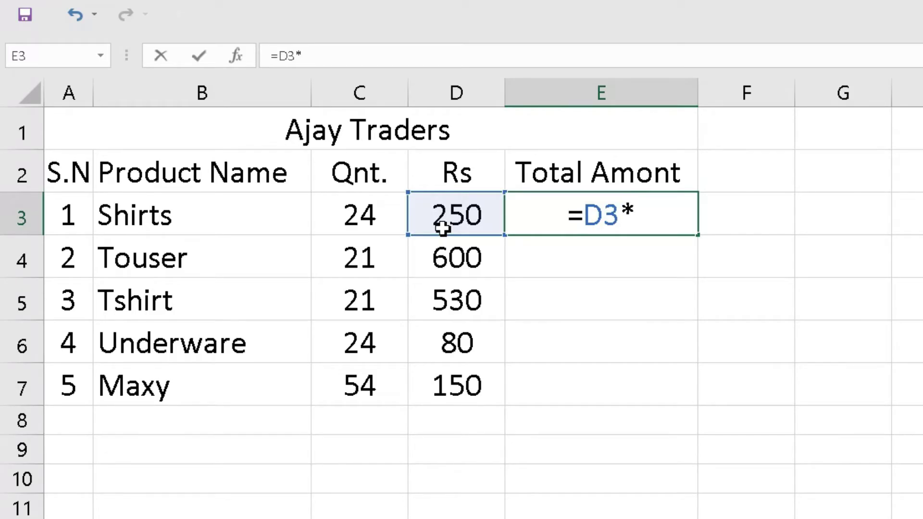
click(387, 223)
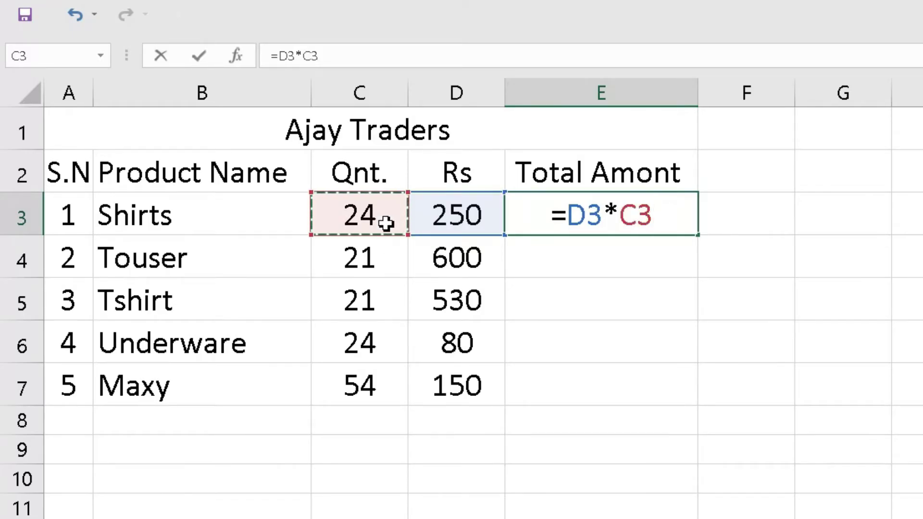
key(Return)
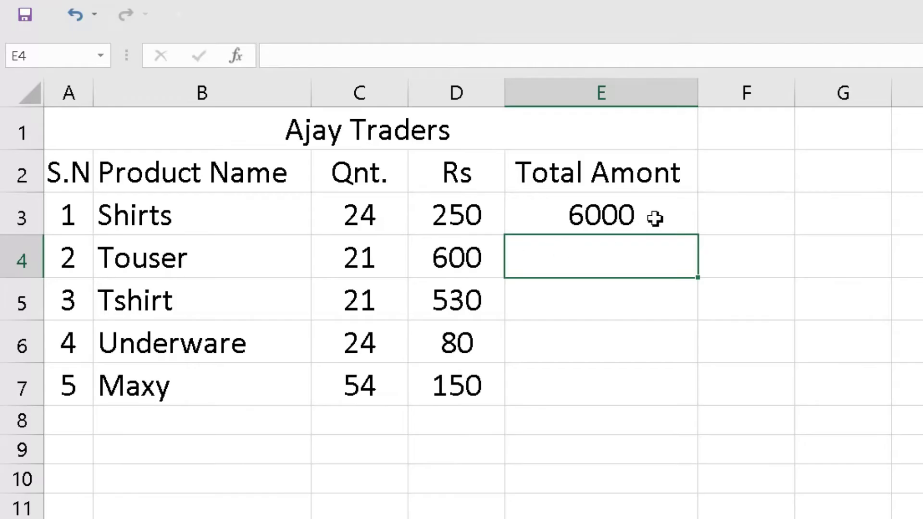
click(678, 215)
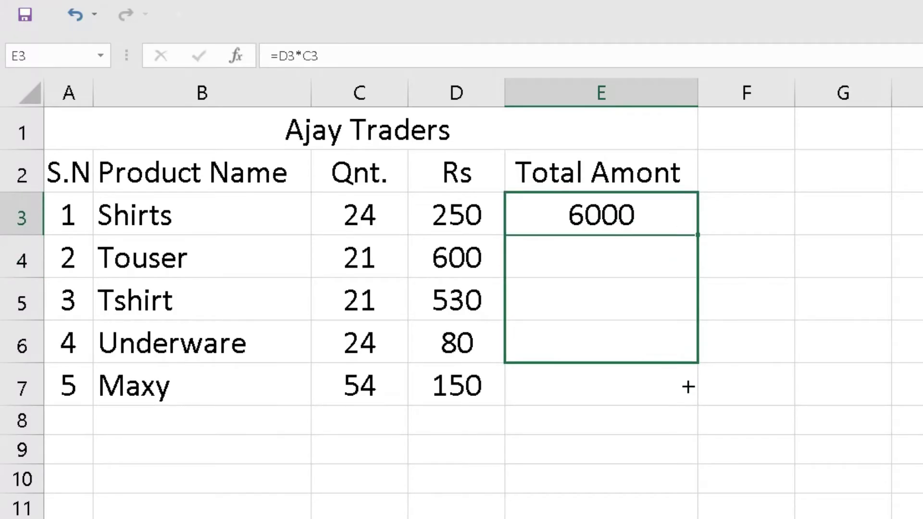
drag(697, 244, 693, 390)
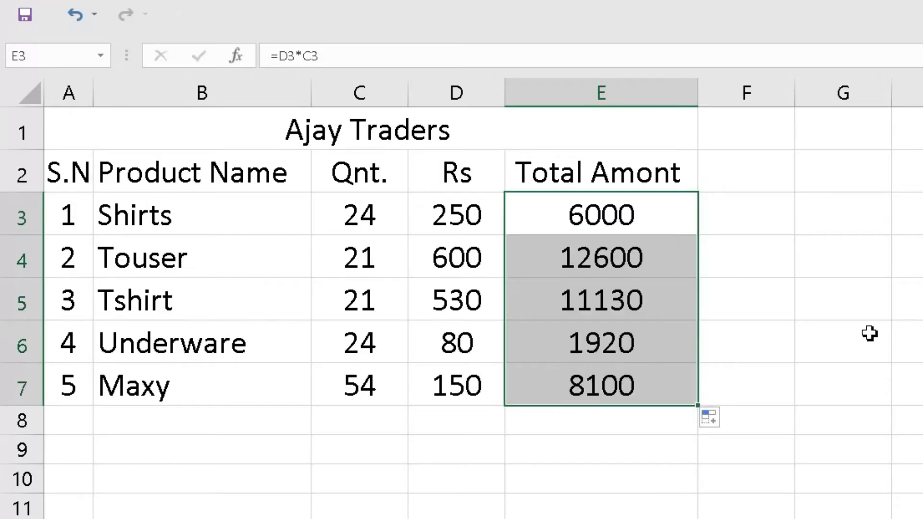
click(869, 333)
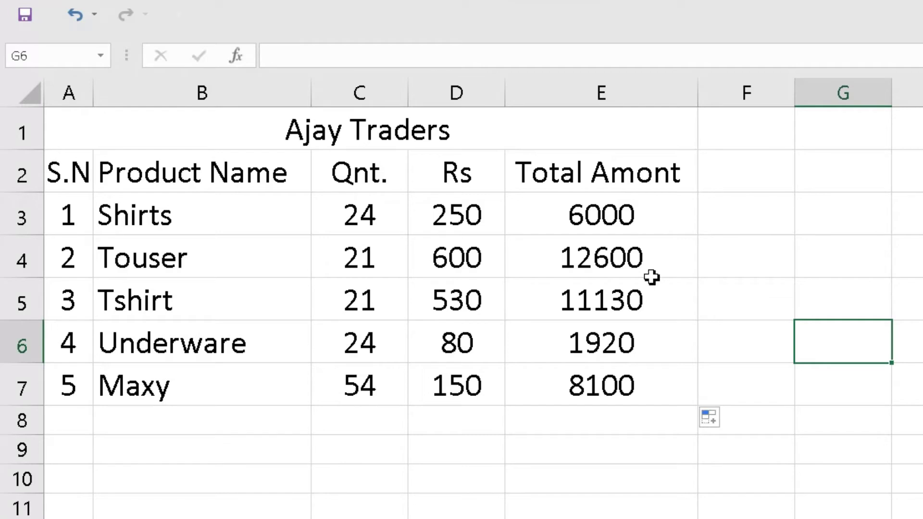
Step: Type 'Grand Total' in D9, merge D9:D10, and wrap the label onto two lines
click(490, 459)
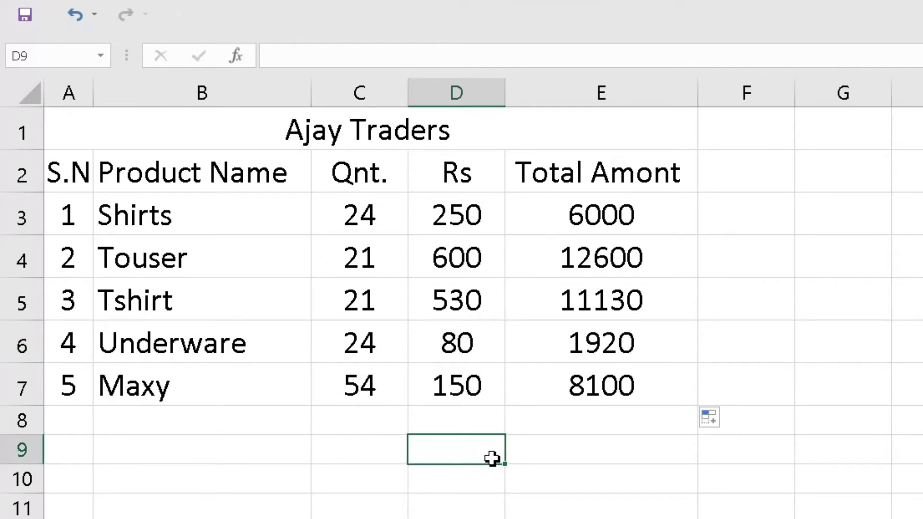
text(Gran)
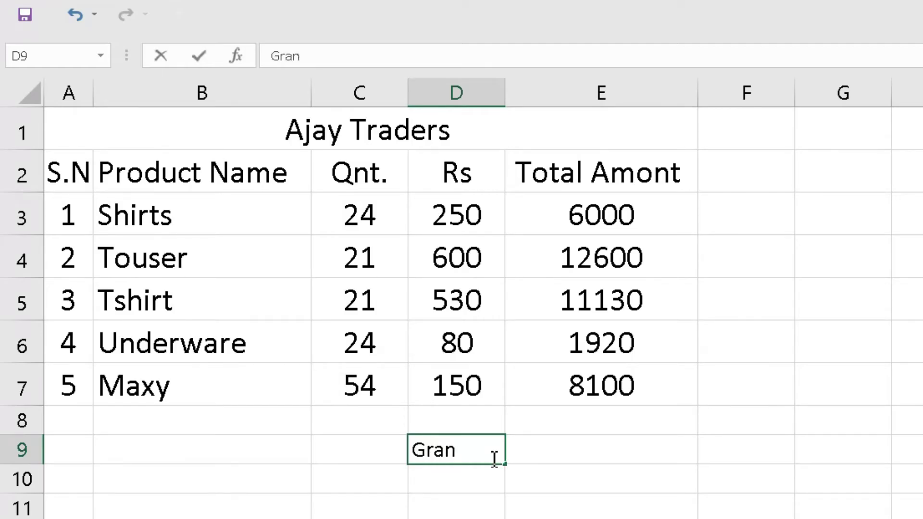
text(d)
text( Total)
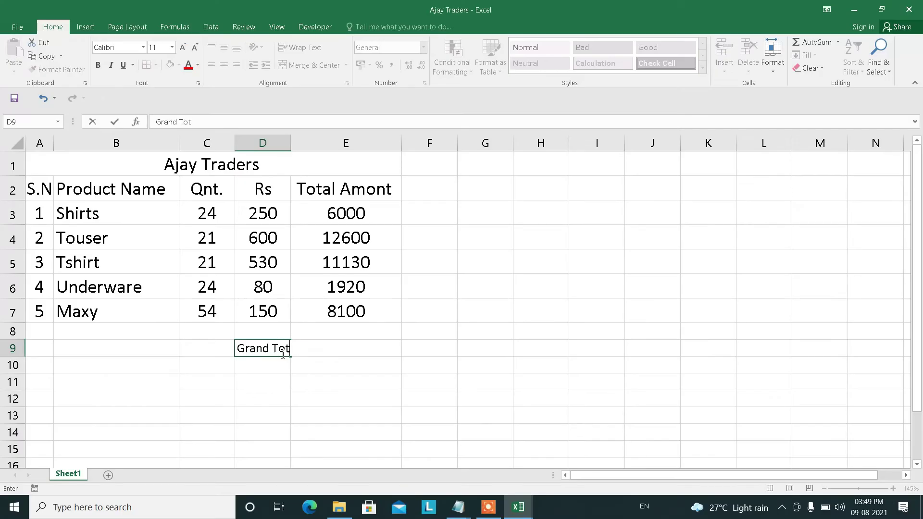
key(Return)
click(362, 444)
drag(362, 443, 375, 461)
click(399, 456)
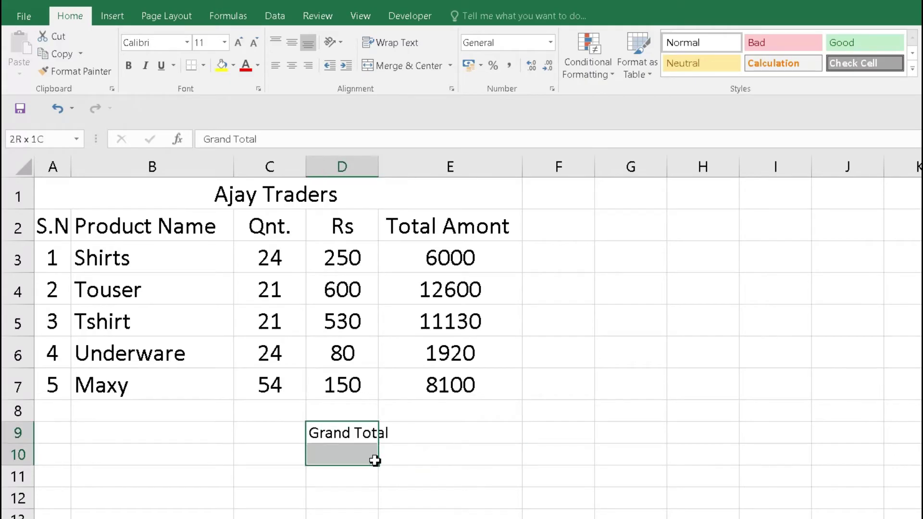
click(399, 65)
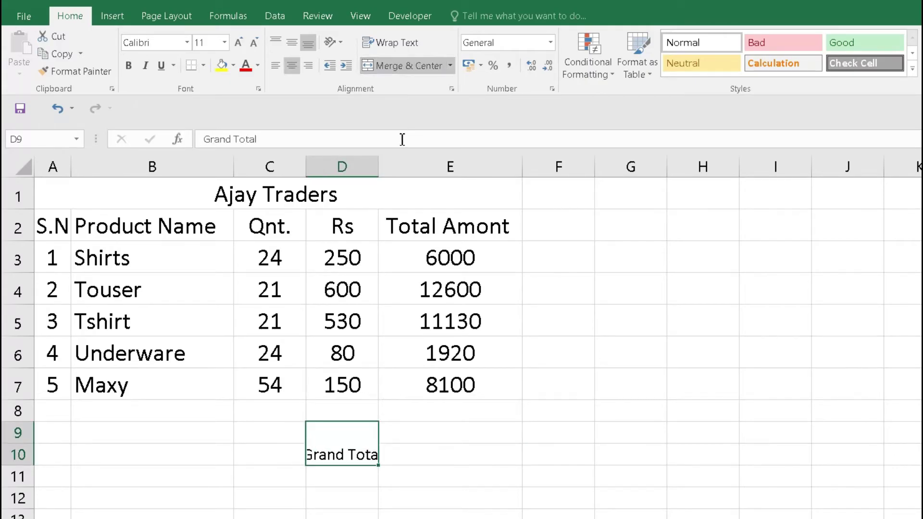
click(398, 46)
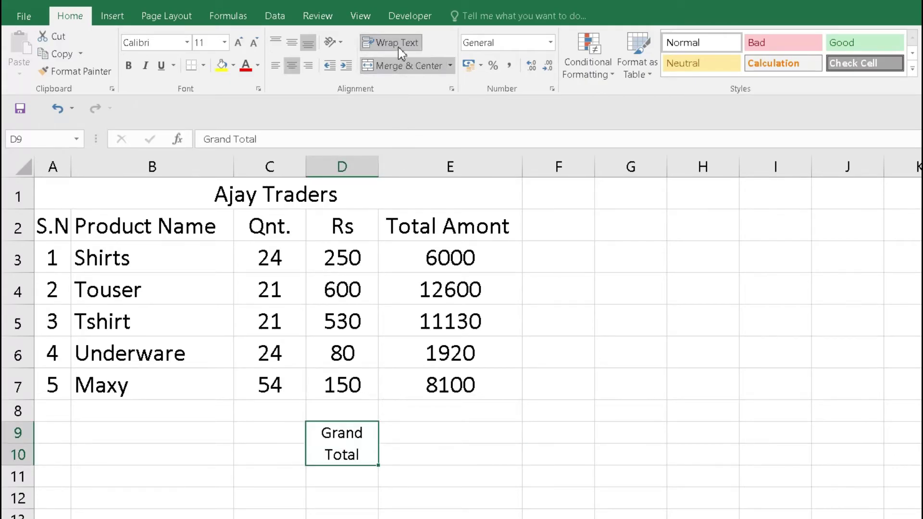
click(563, 449)
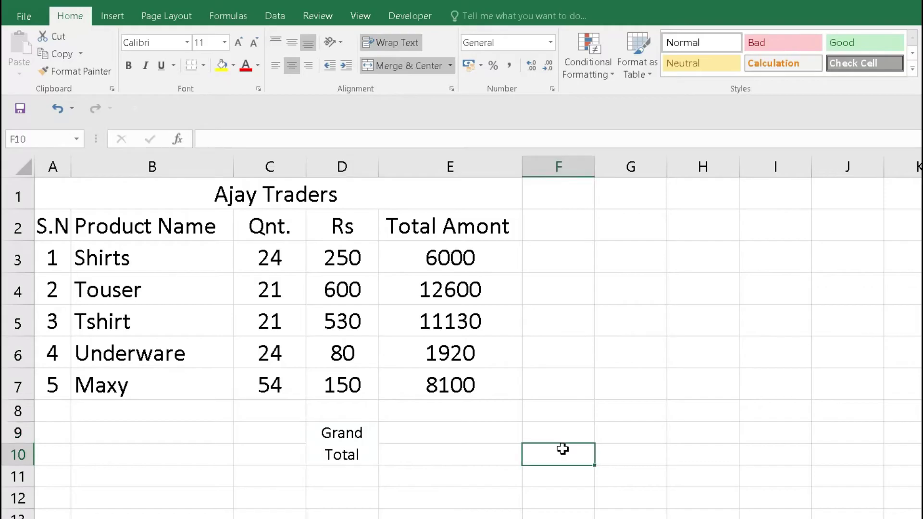
Step: Enter =sum(E3:E7) in E9 to total 39750
click(456, 433)
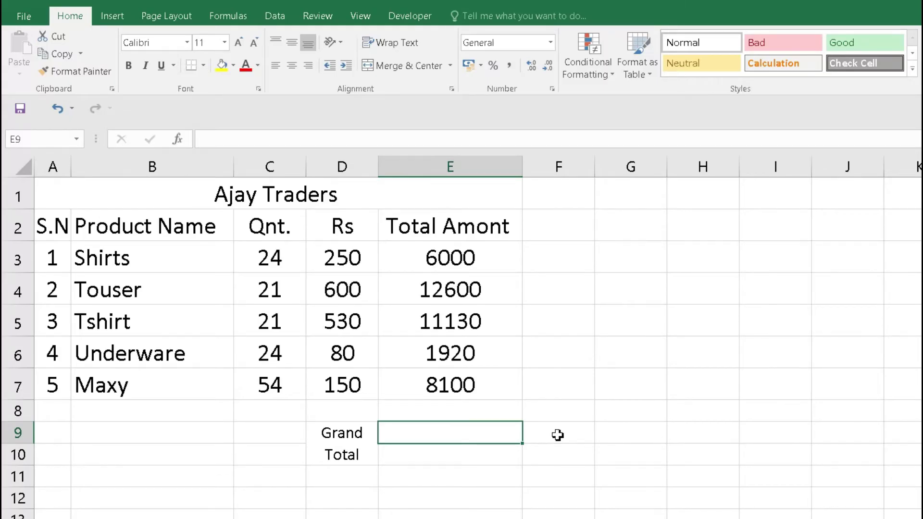
text(=)
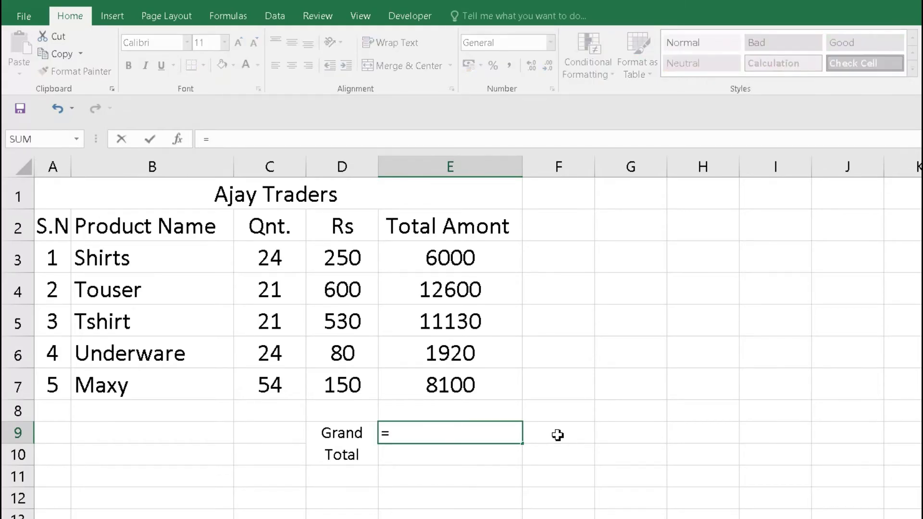
text(su)
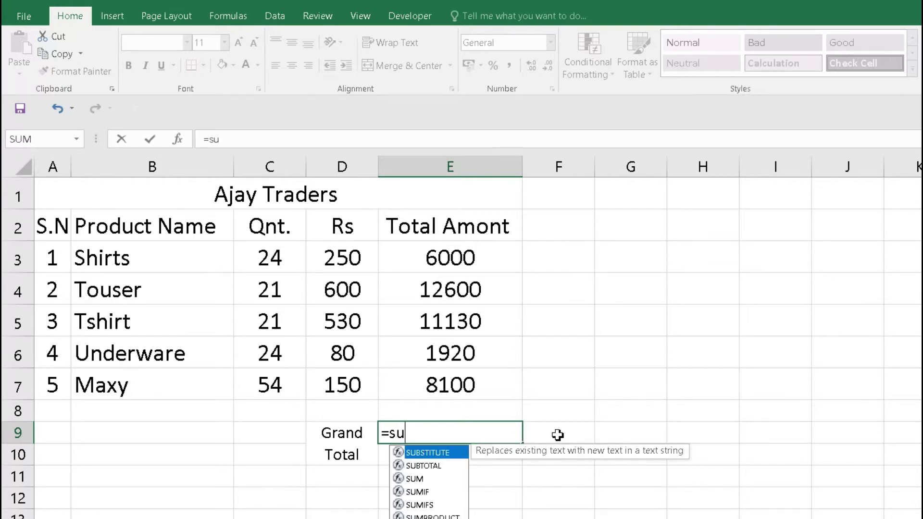
text(m()
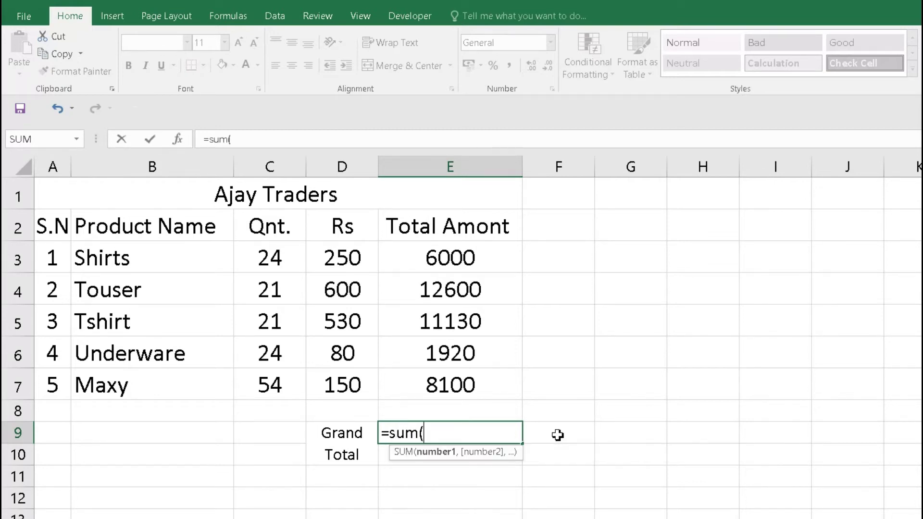
drag(486, 261, 486, 379)
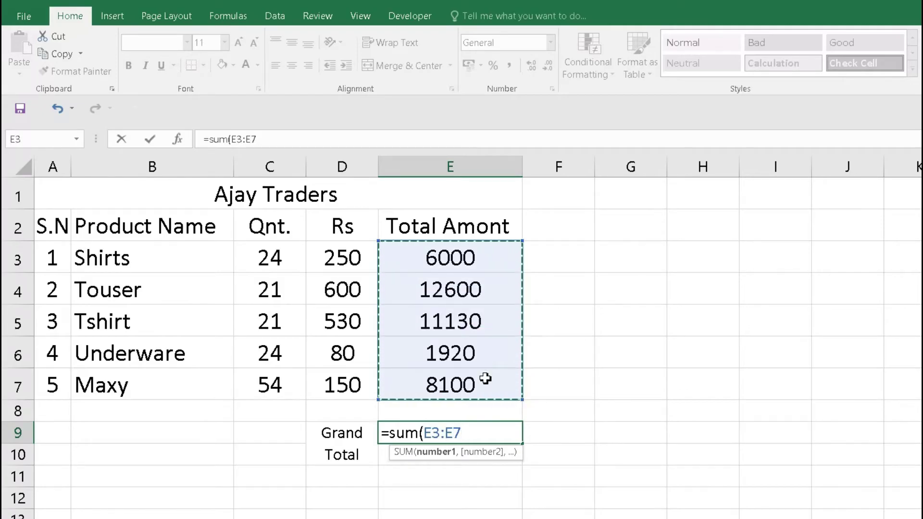
Step: Confirm the grand total formula, then merge E9:E10 holding 39750 and centre it vertically
text())
key(Return)
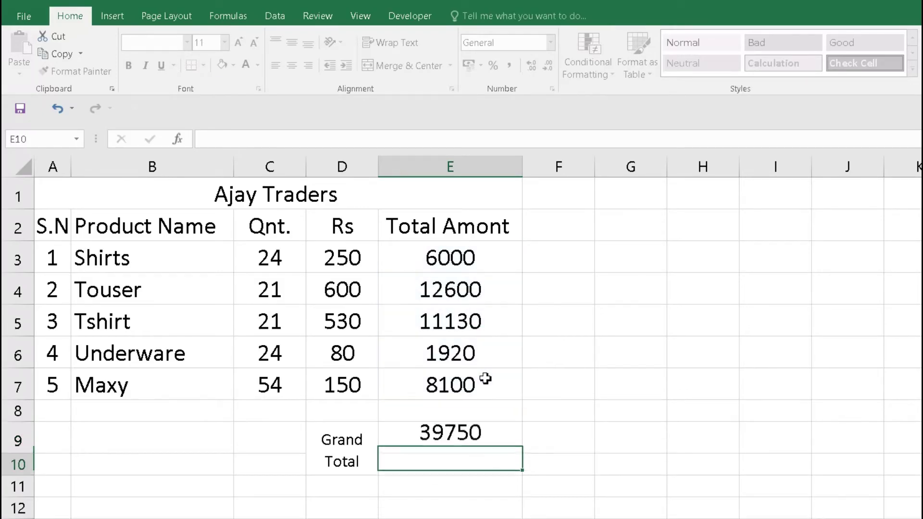
click(536, 445)
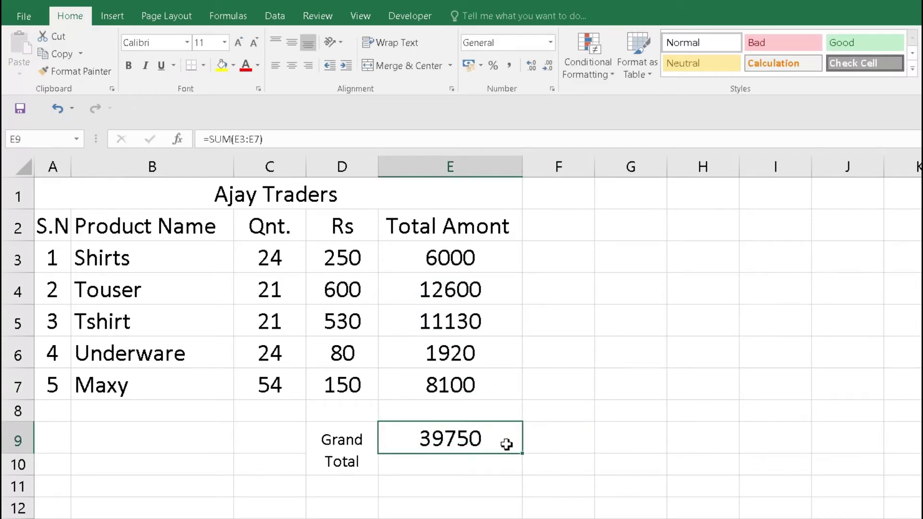
drag(505, 441, 507, 463)
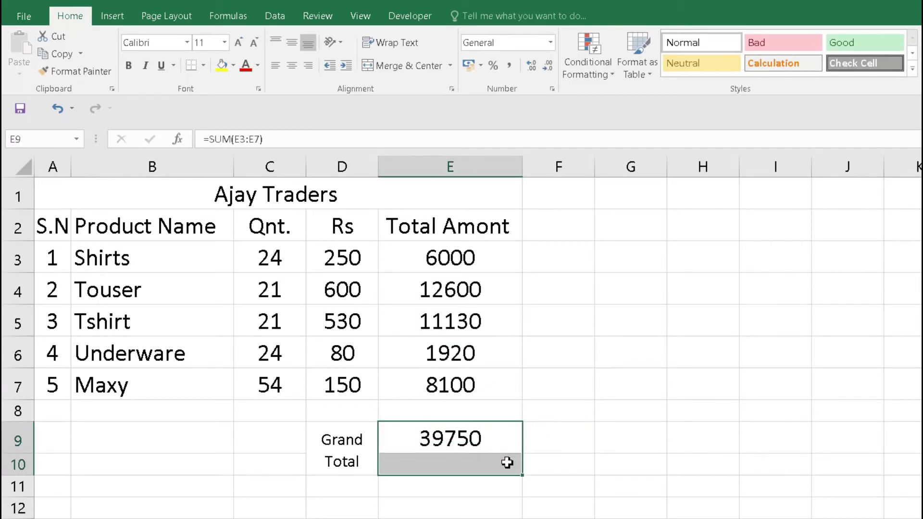
click(400, 68)
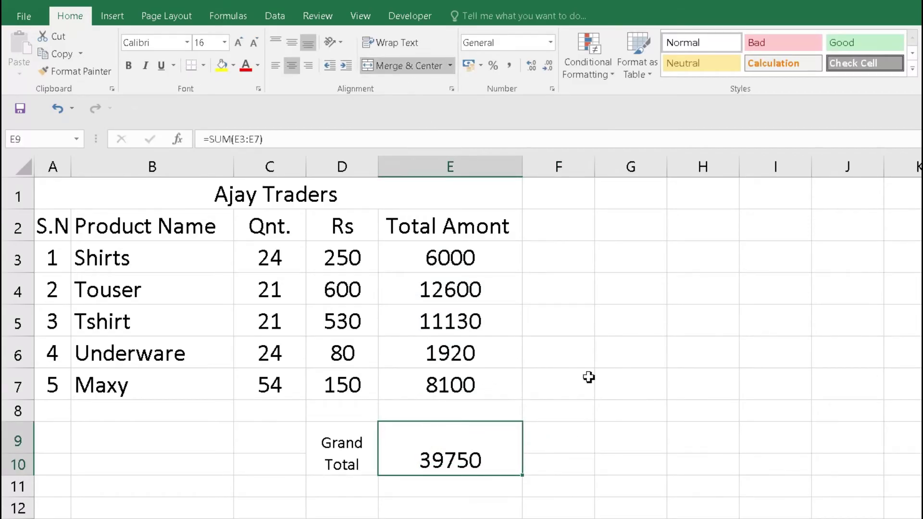
click(292, 42)
click(596, 391)
Step: Enlarge the Grand Total label to font size 16 and make rows 9–10 taller
click(357, 447)
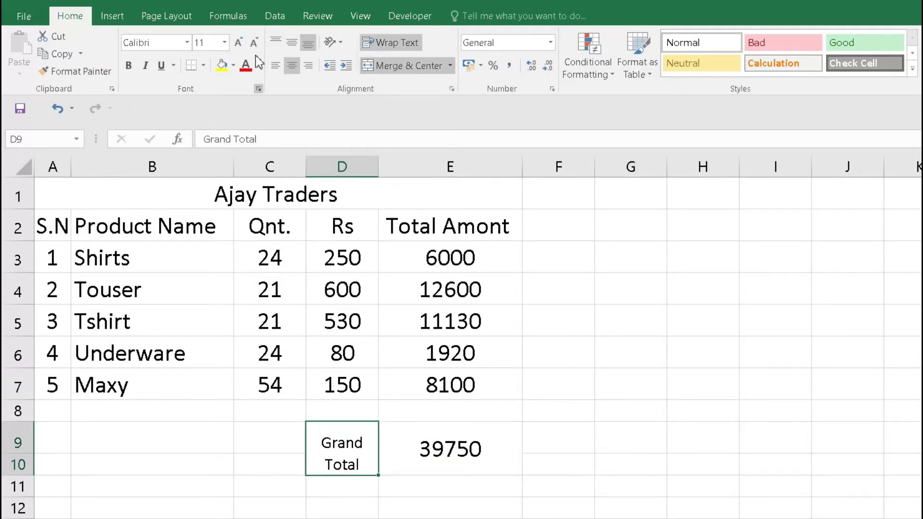
click(224, 42)
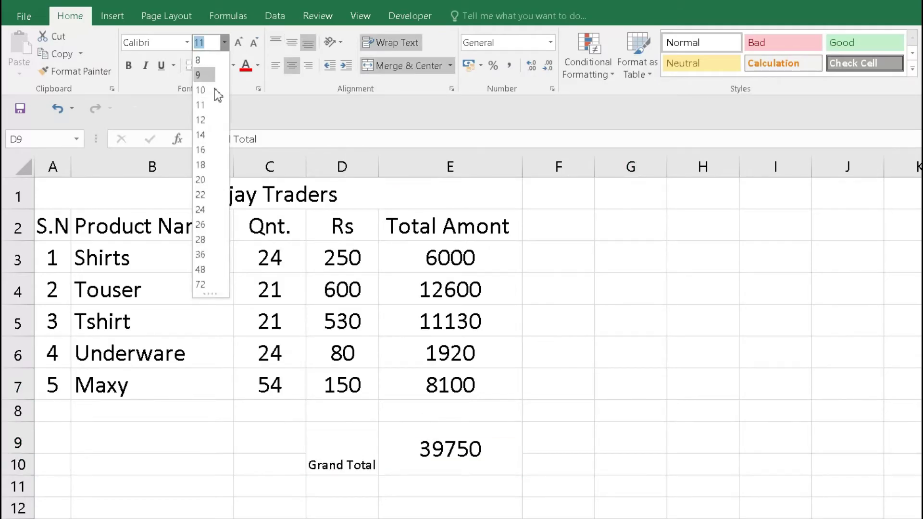
click(215, 150)
drag(26, 423, 26, 426)
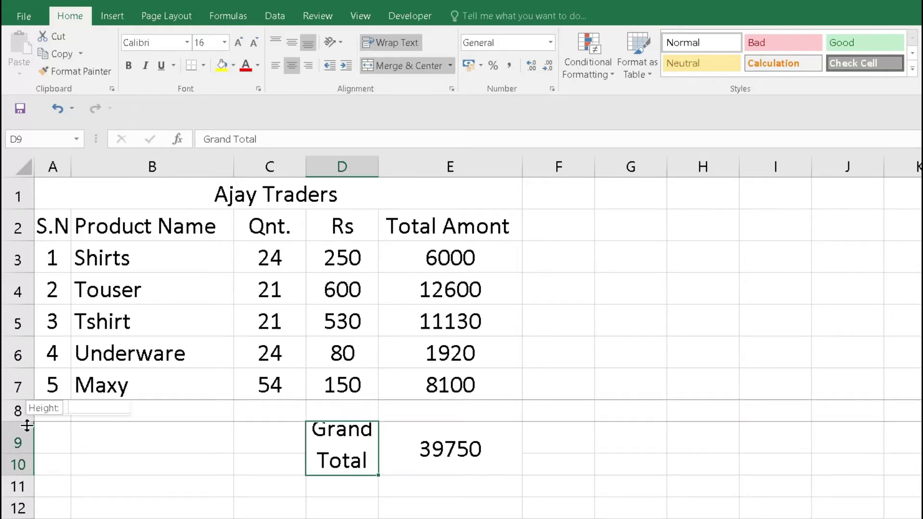
drag(27, 476, 26, 484)
click(572, 427)
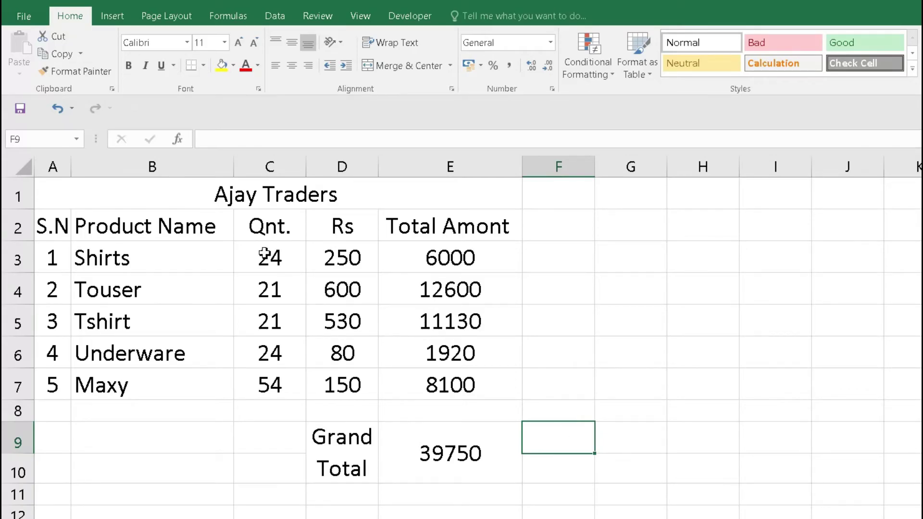
Step: Apply All Borders to every cell of the Ajay Traders table A1:E10
drag(109, 188, 175, 471)
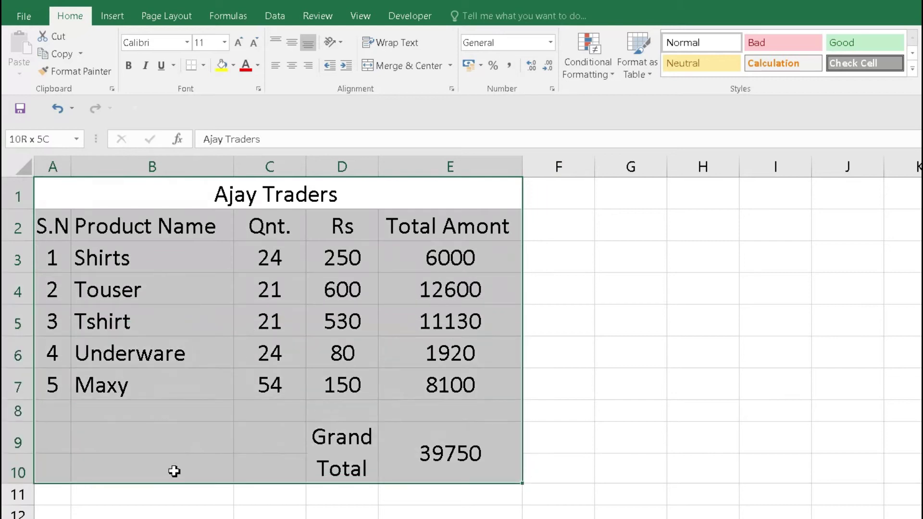
click(204, 65)
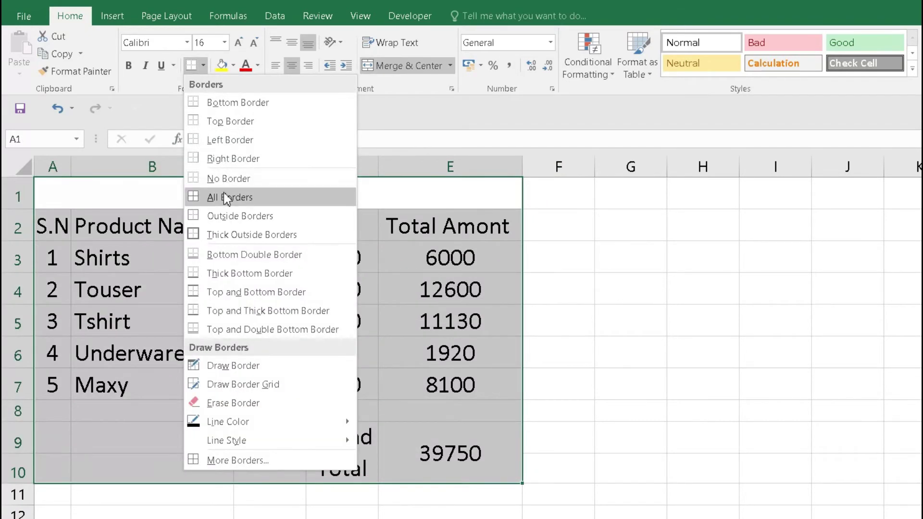
click(224, 192)
click(611, 292)
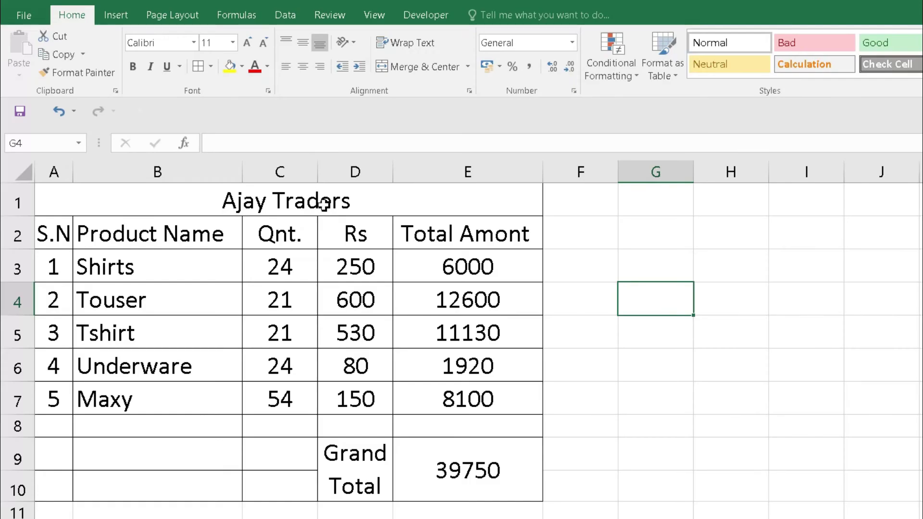
Step: Bold the Ajay Traders title in A1, the row 2 headings A2:E2, and the 39750 grand total
click(324, 204)
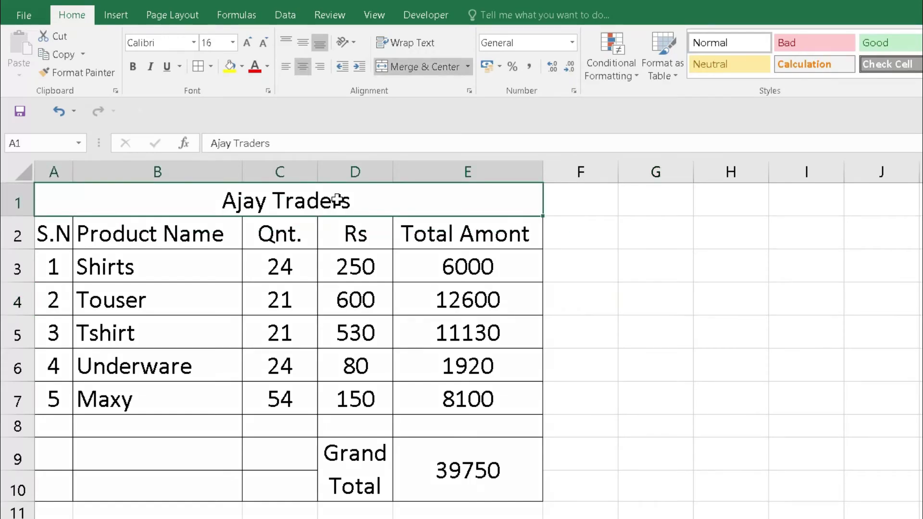
click(133, 66)
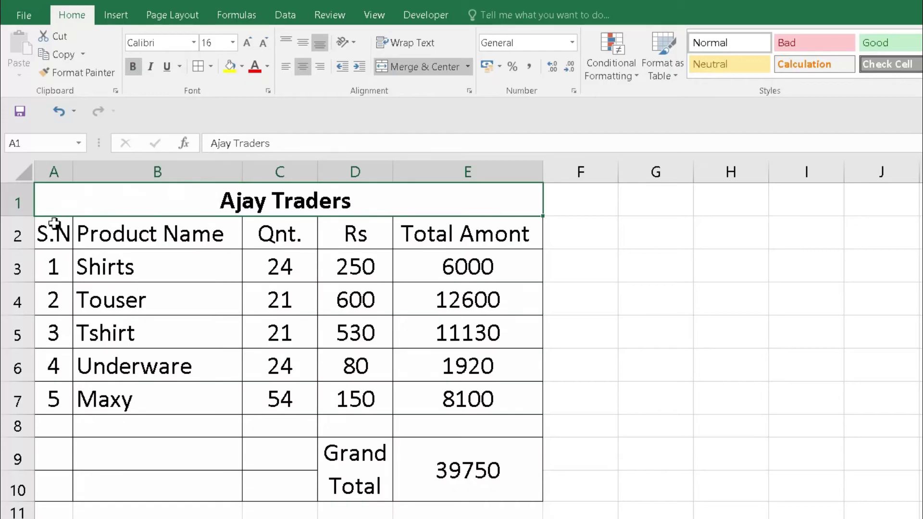
drag(58, 229, 433, 229)
click(133, 66)
click(677, 379)
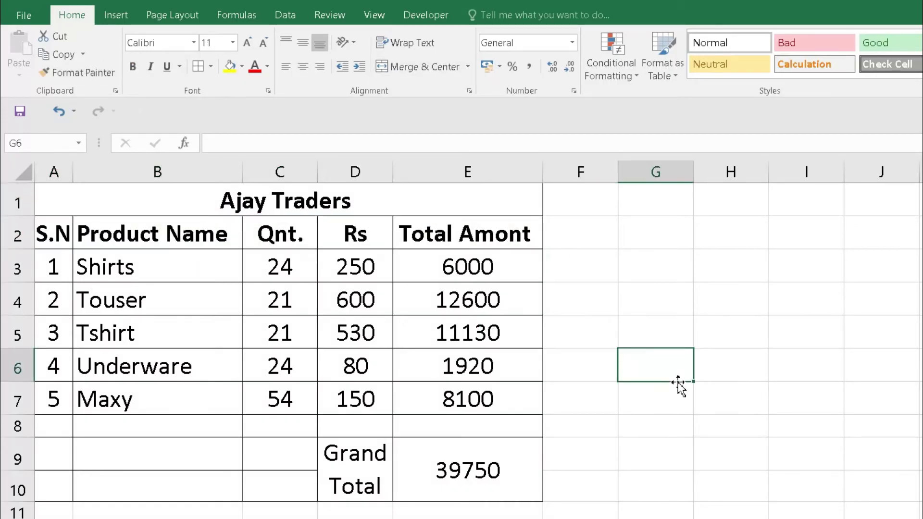
click(380, 359)
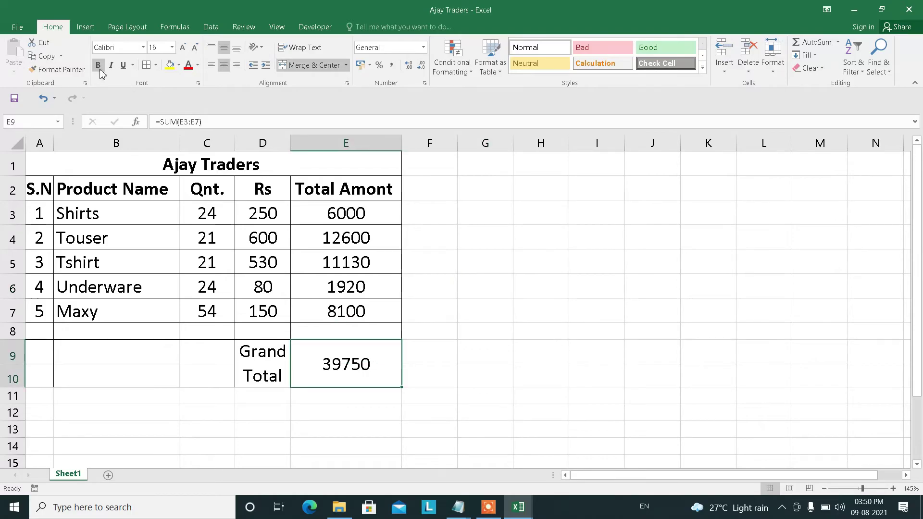
click(98, 65)
click(508, 316)
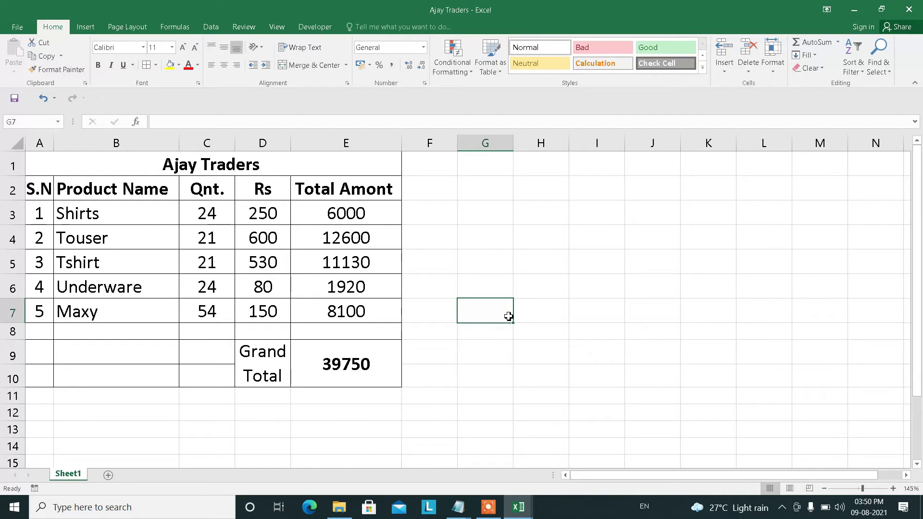
key(Up)
key(Up)
key(Right)
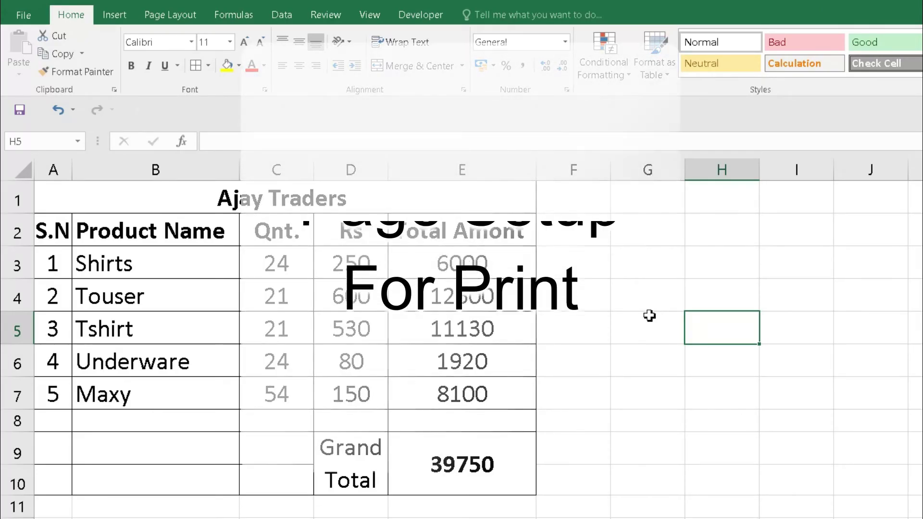
Step: Select table A1:E10 and switch the sheet to Page Break Preview so it shows as Page 1
drag(135, 193, 237, 482)
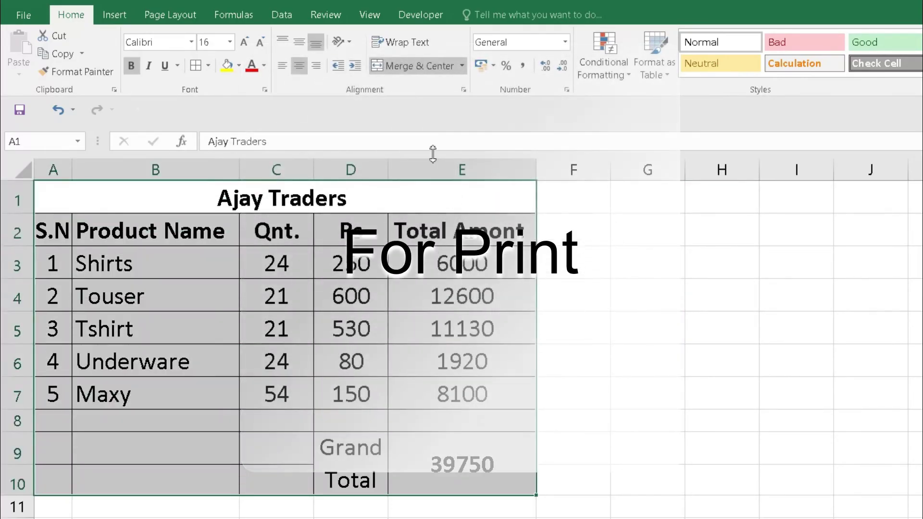
click(374, 21)
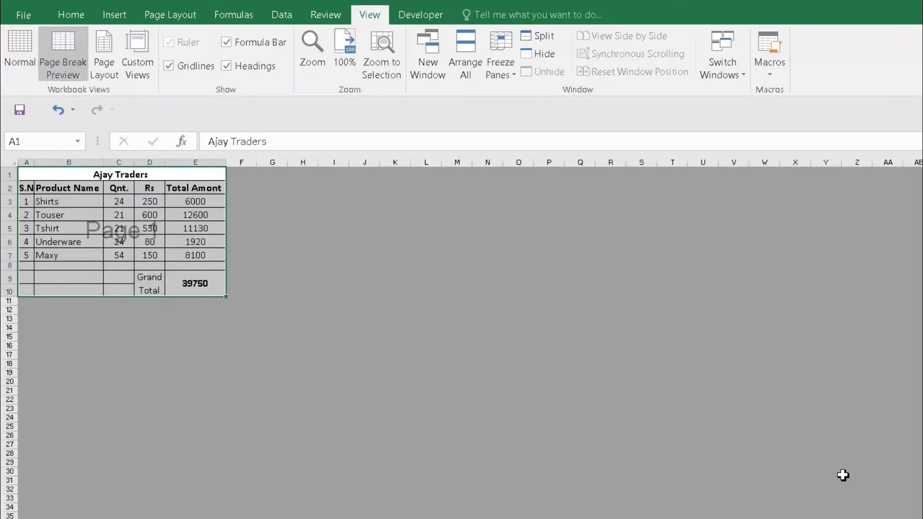
click(423, 337)
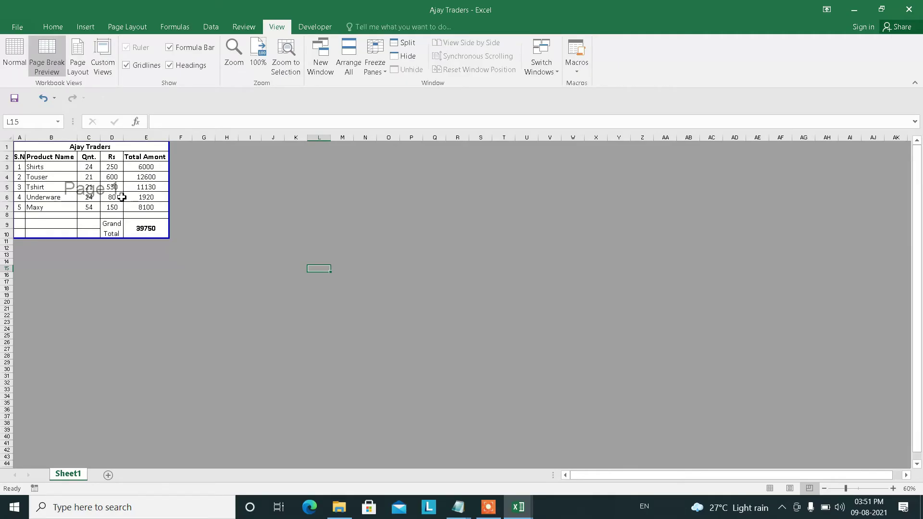
Step: Close the Ajay Traders window, dismiss the activation prompt, and open the invoice workbook from the desktop
click(854, 9)
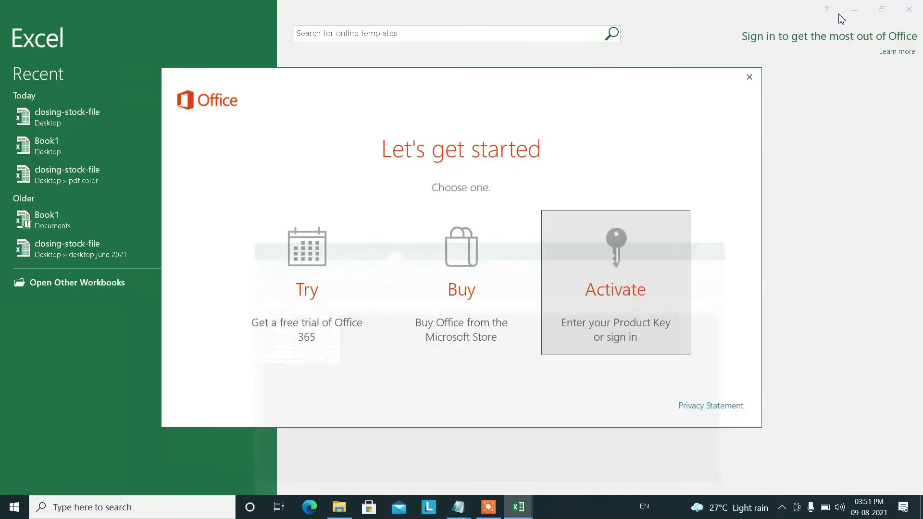
click(750, 82)
click(855, 10)
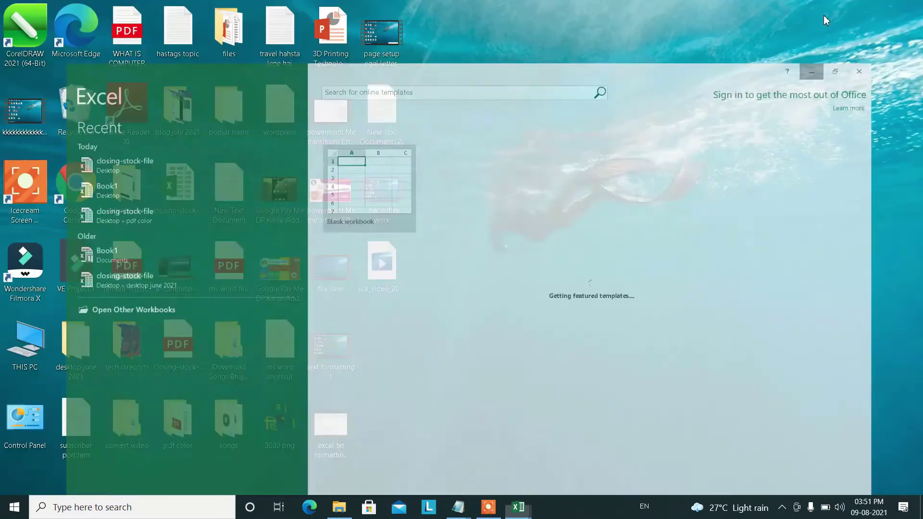
double_click(178, 186)
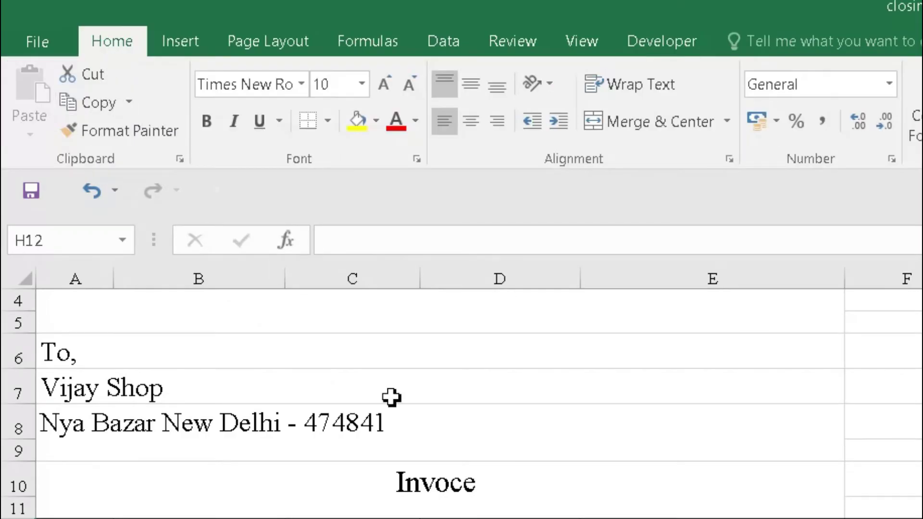
Step: Check the invoice workbook's print preview, then switch it to Page Break Preview
click(50, 48)
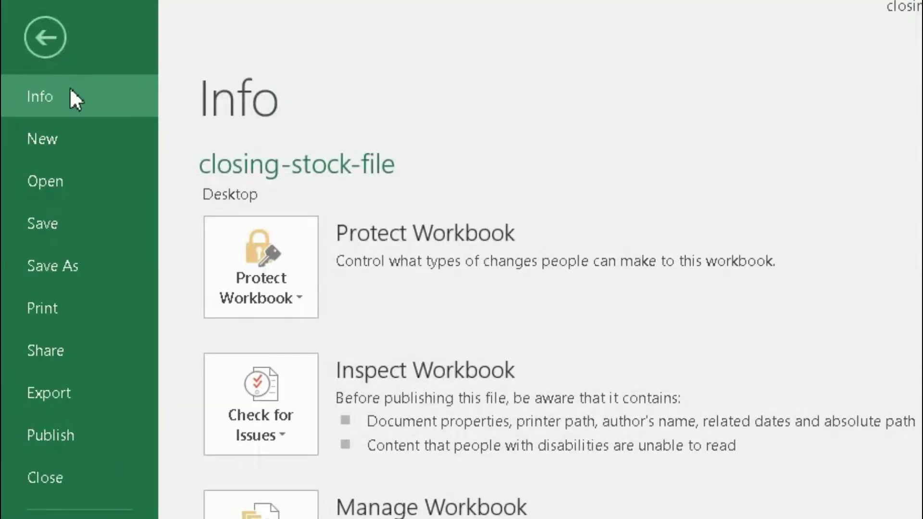
click(77, 318)
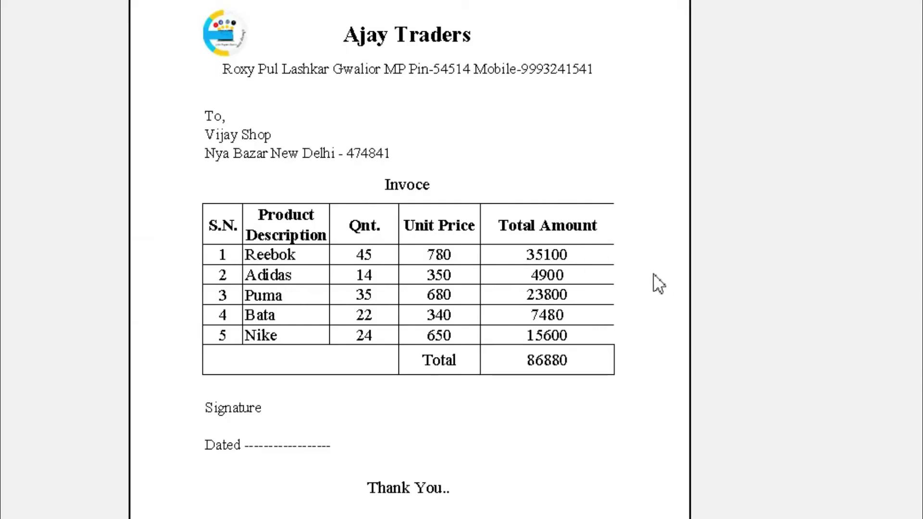
click(39, 55)
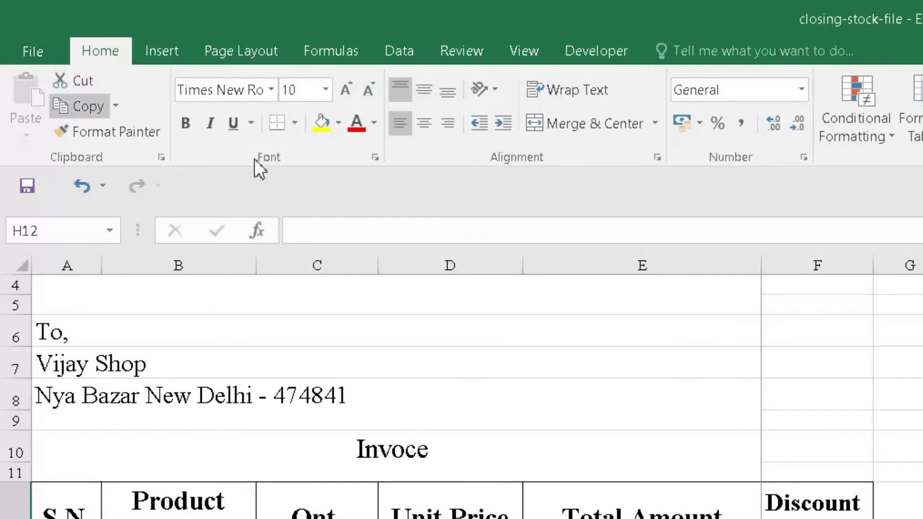
click(530, 46)
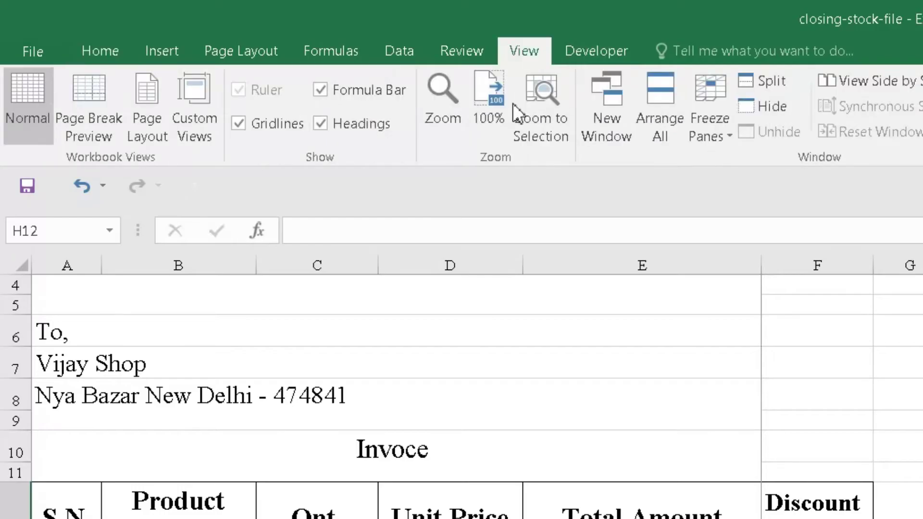
click(106, 131)
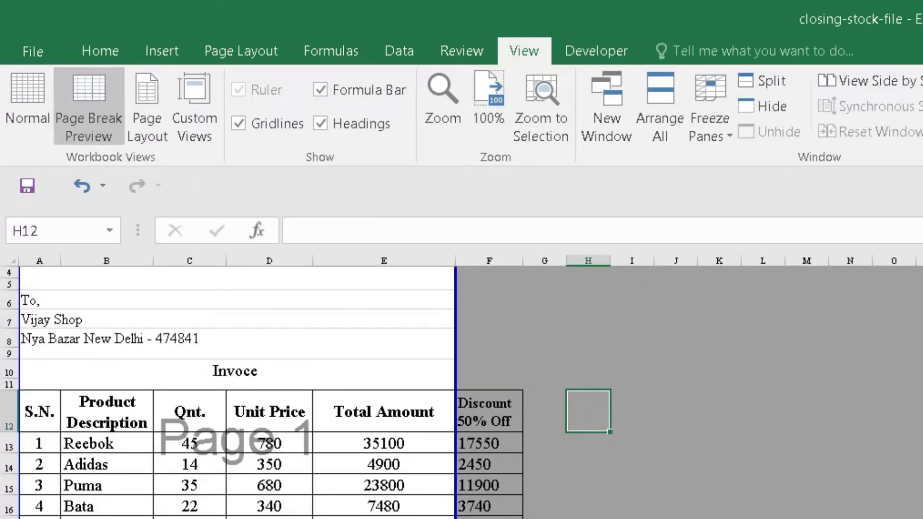
Step: Extend the invoice's printed page to include discount column F, preview it, and return to Ajay Traders
click(521, 52)
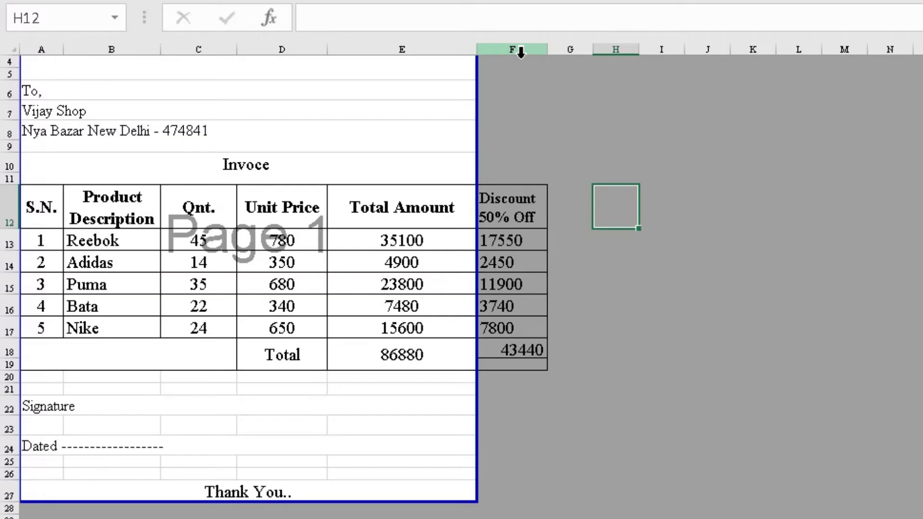
click(521, 52)
click(716, 307)
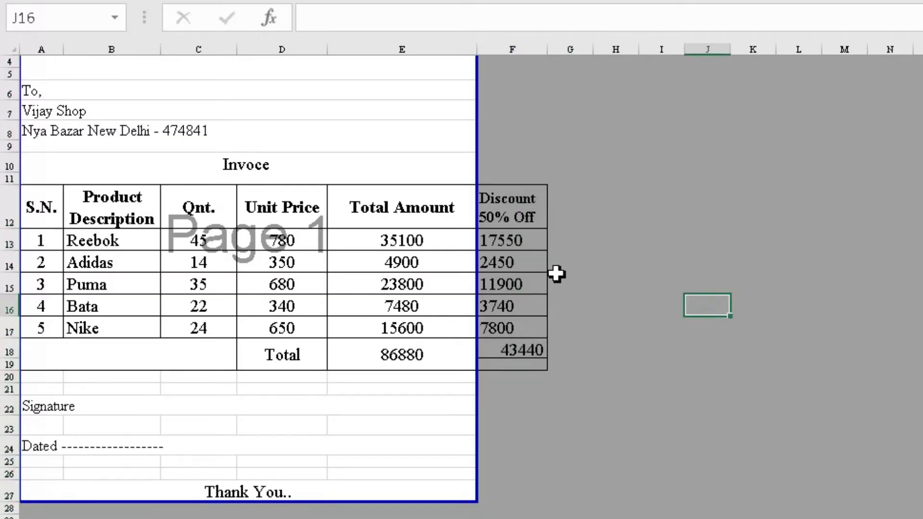
drag(477, 260, 557, 259)
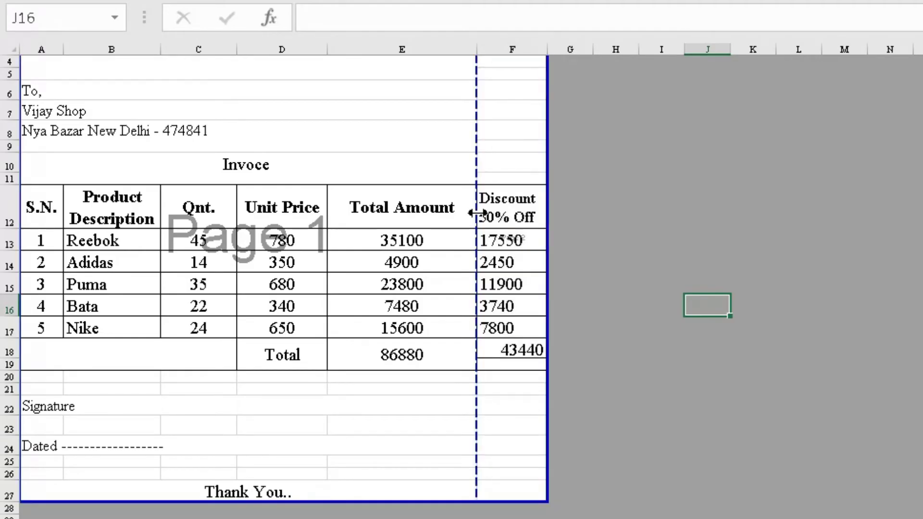
drag(482, 185, 561, 183)
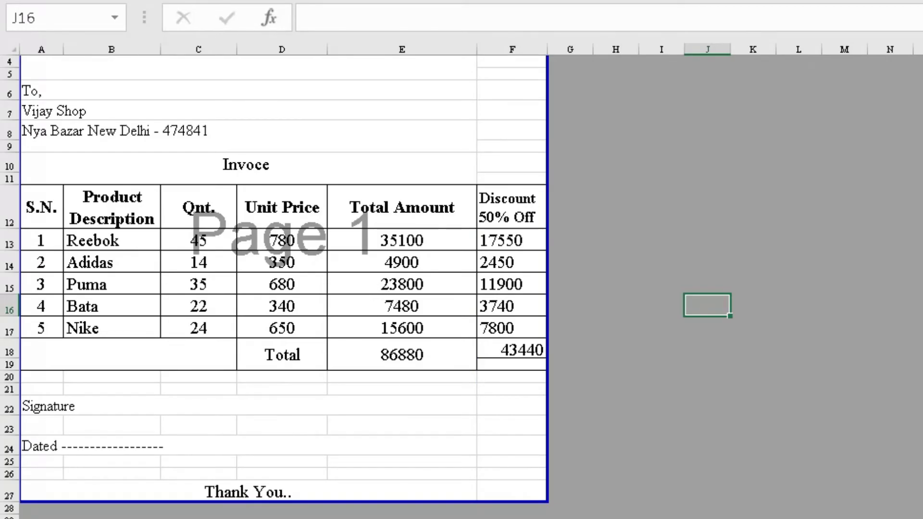
key(alt+f)
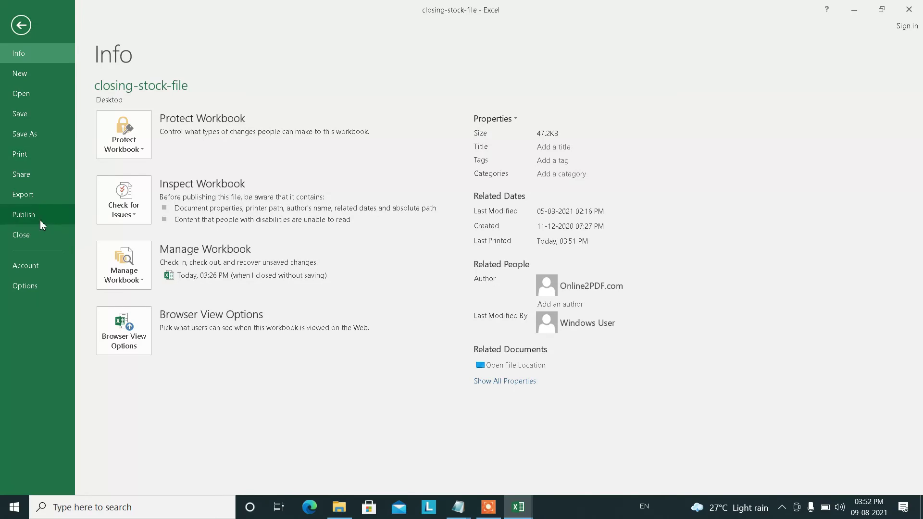
click(31, 159)
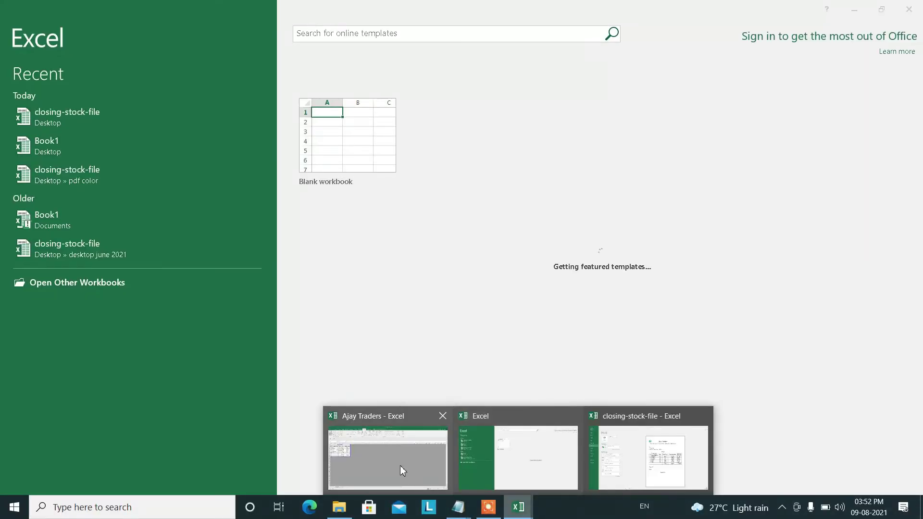
click(400, 465)
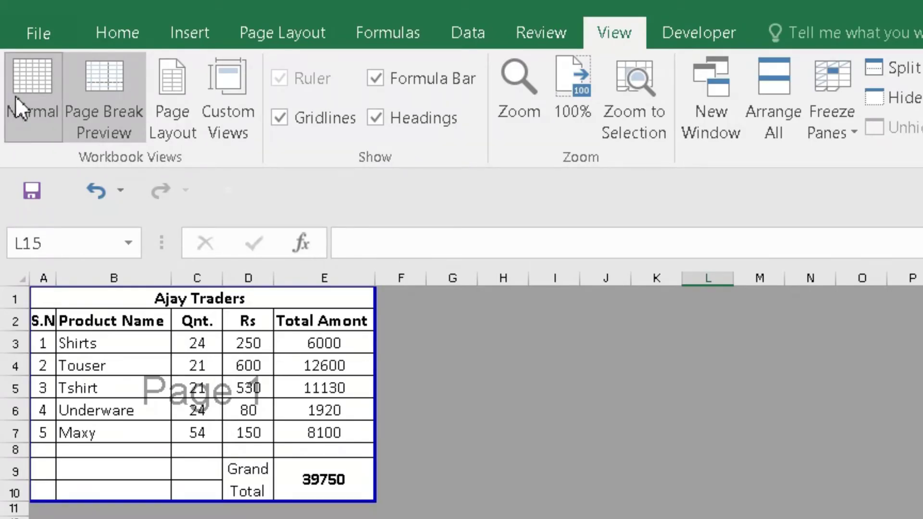
Step: Switch Ajay Traders back to Normal view and open File > Print showing portrait Letter, Normal Margins
click(18, 102)
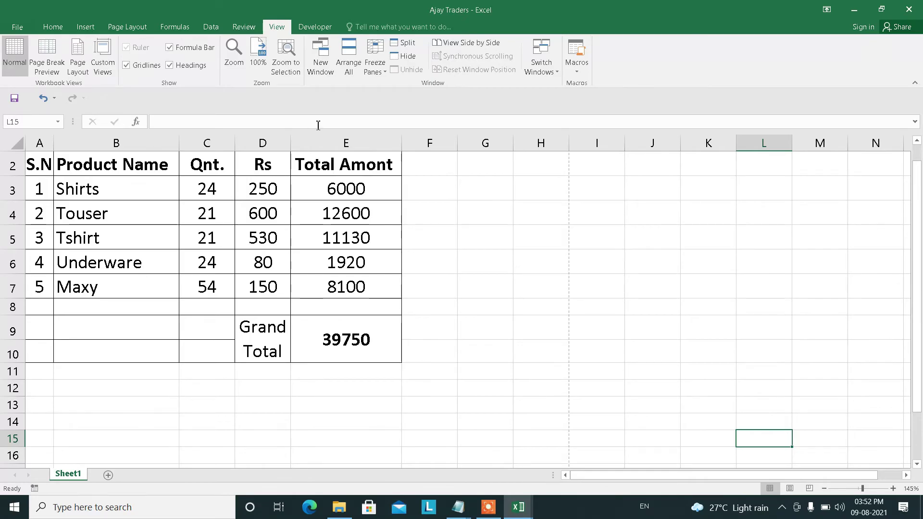
click(51, 27)
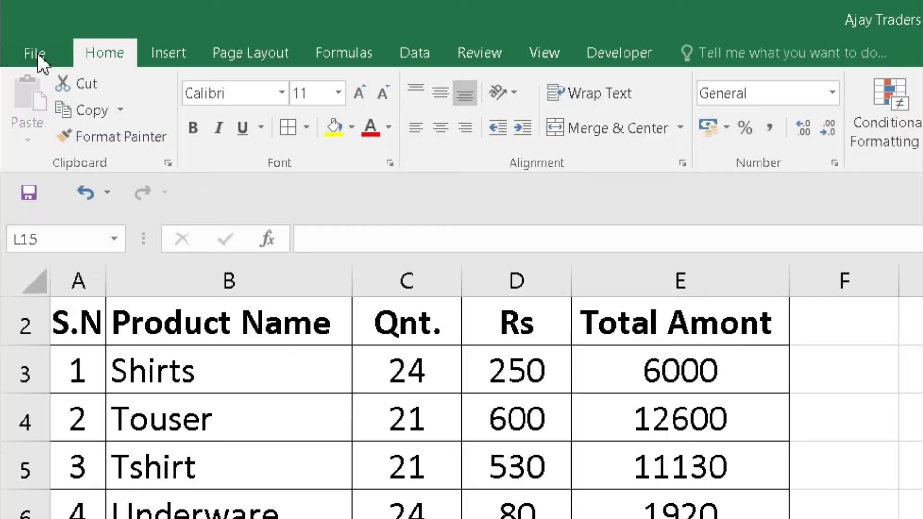
click(37, 53)
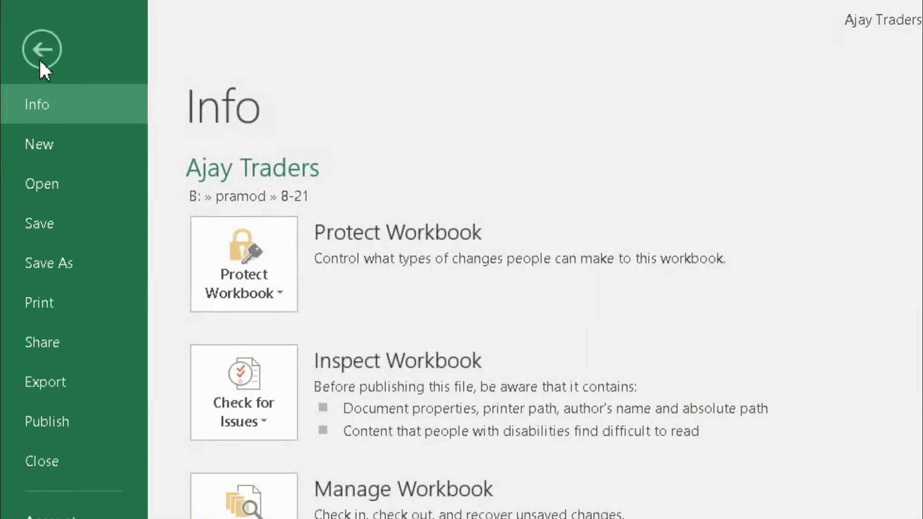
click(80, 311)
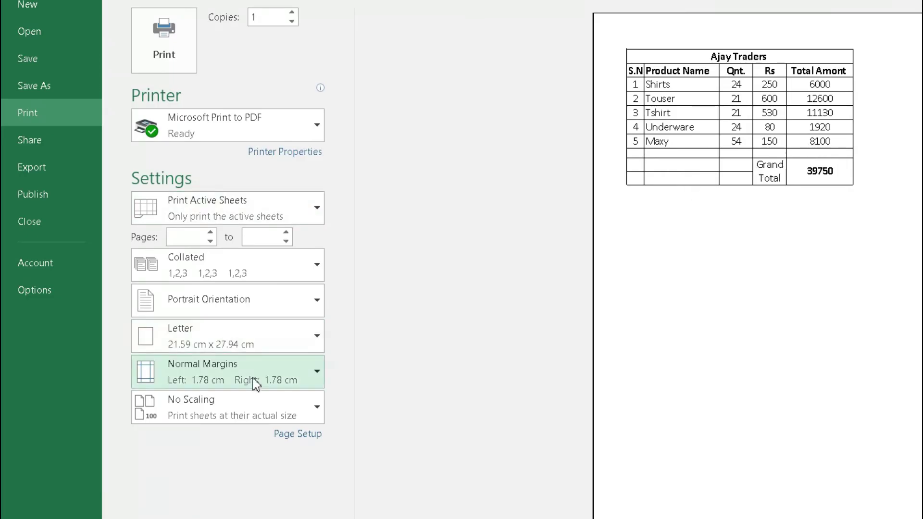
Step: Keep Letter paper size and open Custom Margins in the Page Setup dialog
click(267, 346)
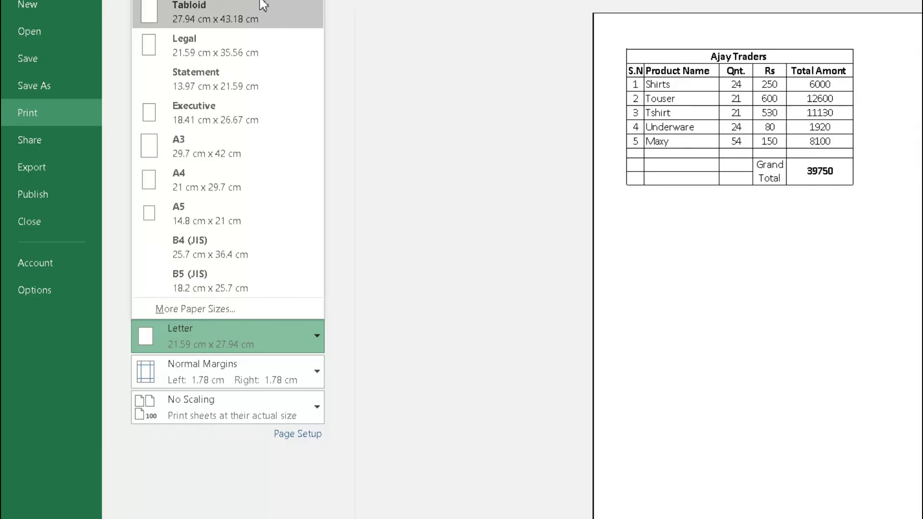
click(514, 296)
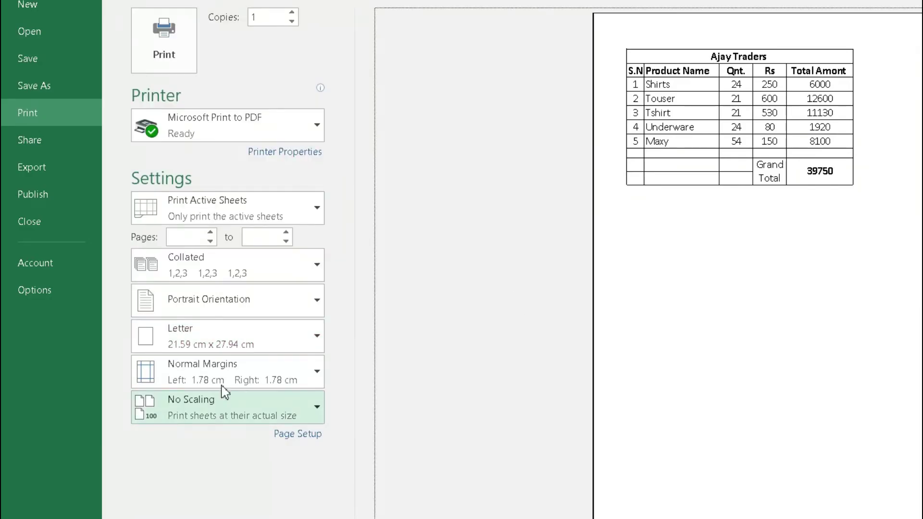
click(227, 373)
click(232, 347)
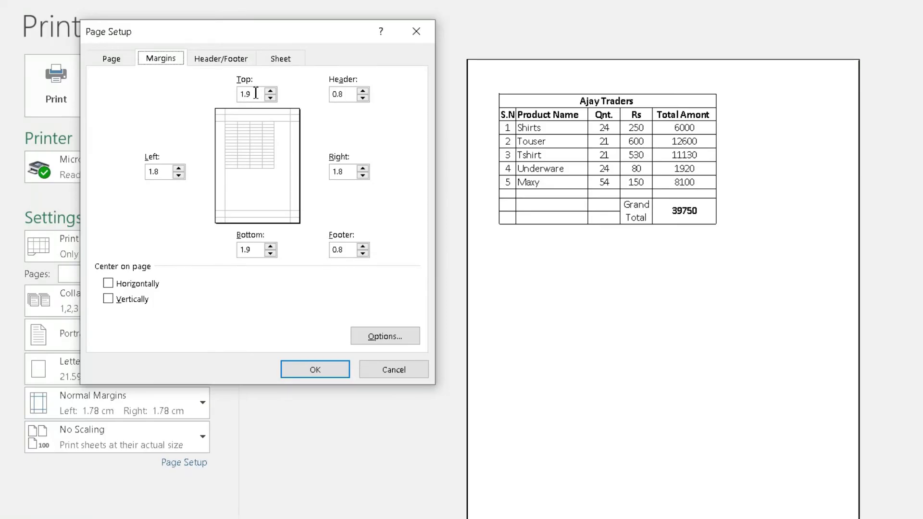
Step: In Page Setup Margins, centre the table both horizontally and vertically and apply it
double_click(233, 91)
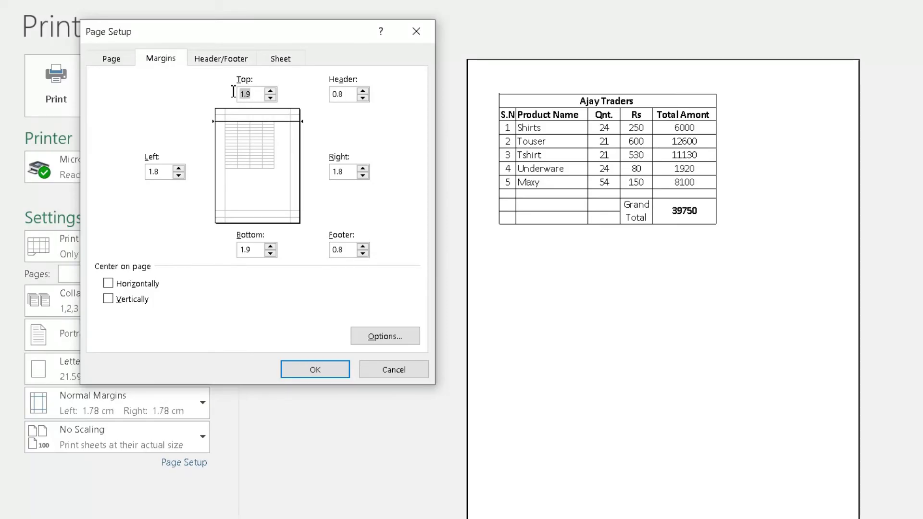
click(123, 284)
click(124, 285)
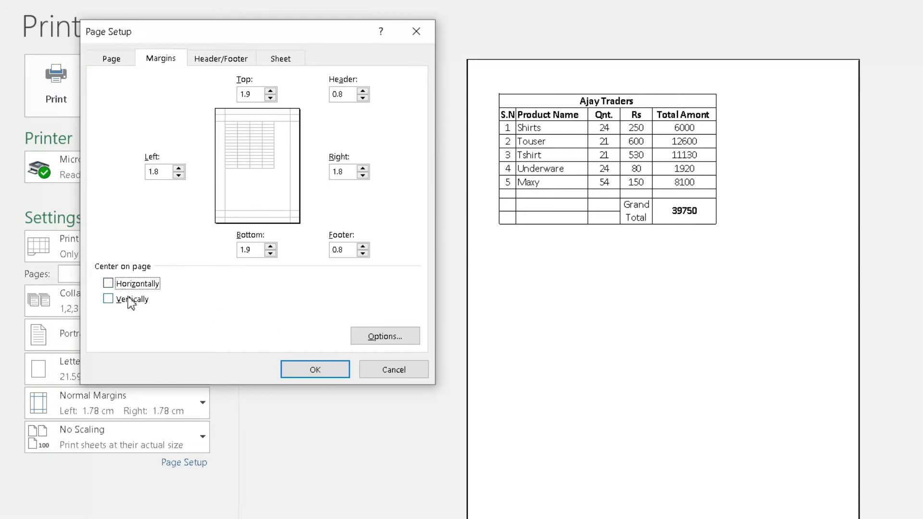
click(129, 300)
click(134, 286)
double_click(255, 94)
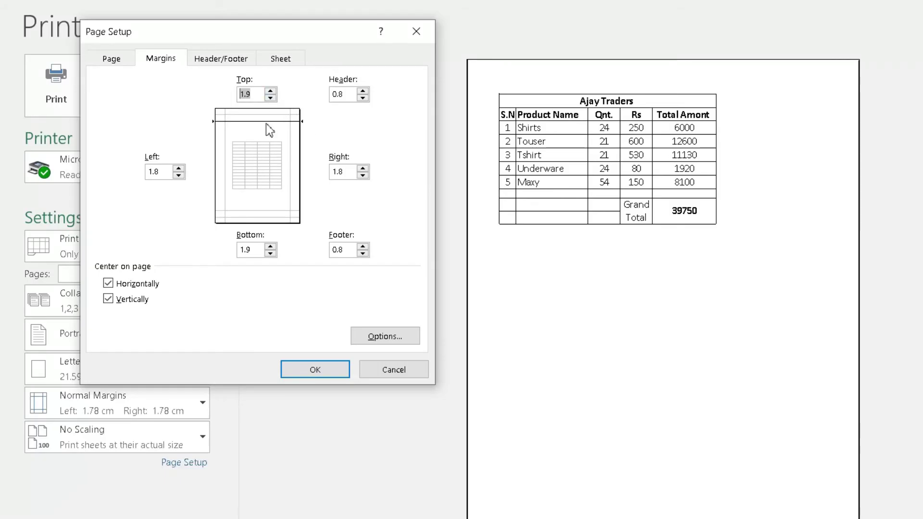
click(330, 379)
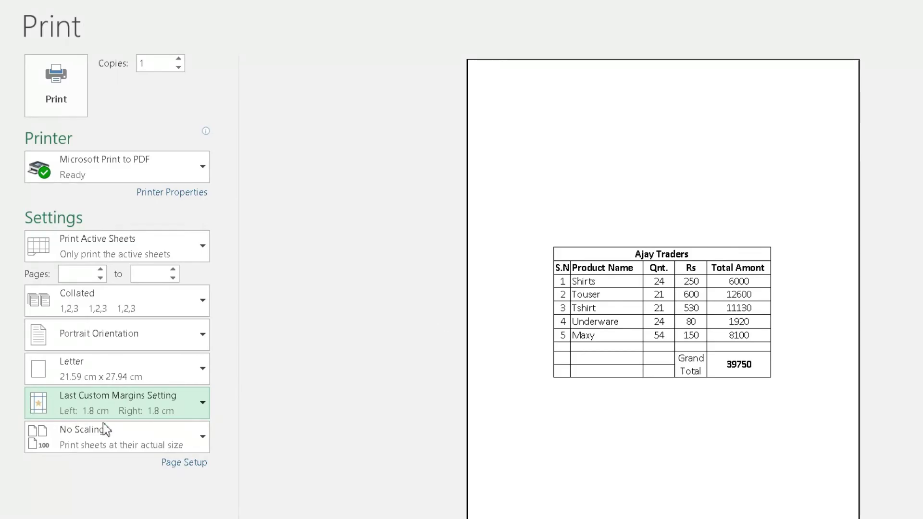
Step: Reopen Custom Margins and turn off vertical centring, keeping the table centred horizontally
click(114, 412)
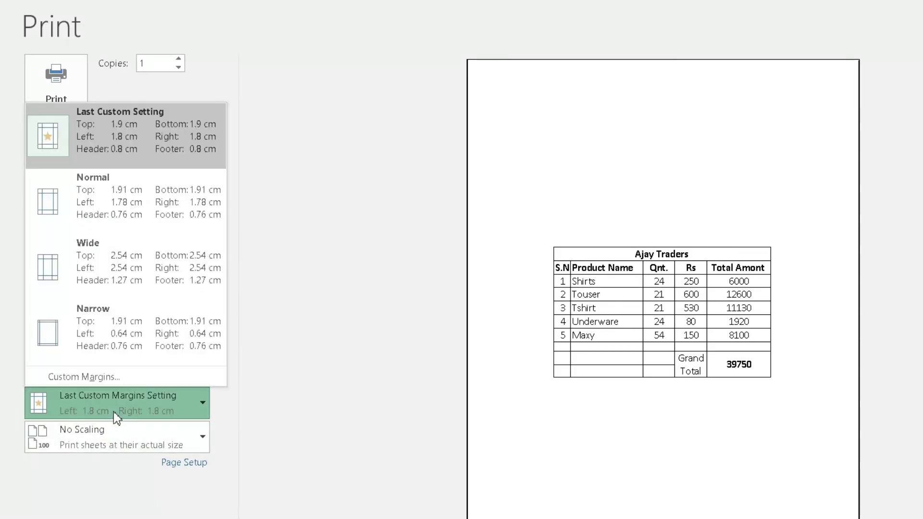
click(101, 376)
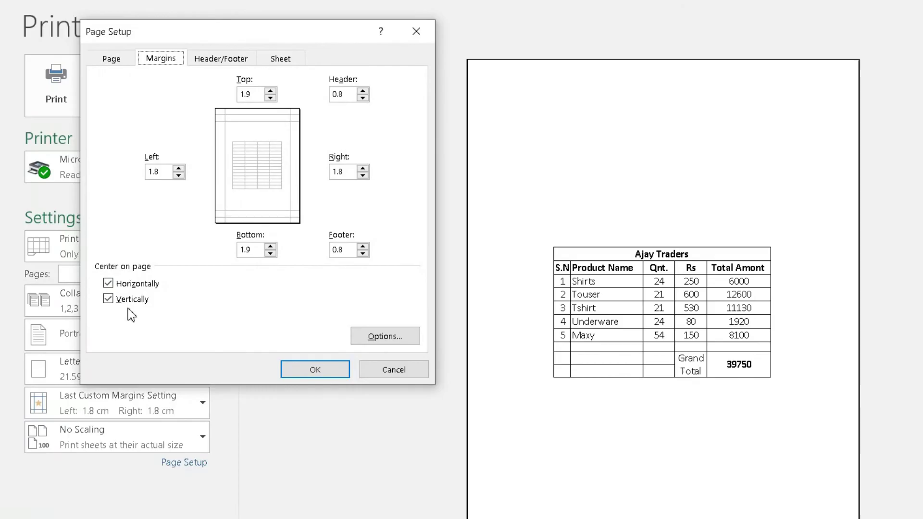
click(133, 302)
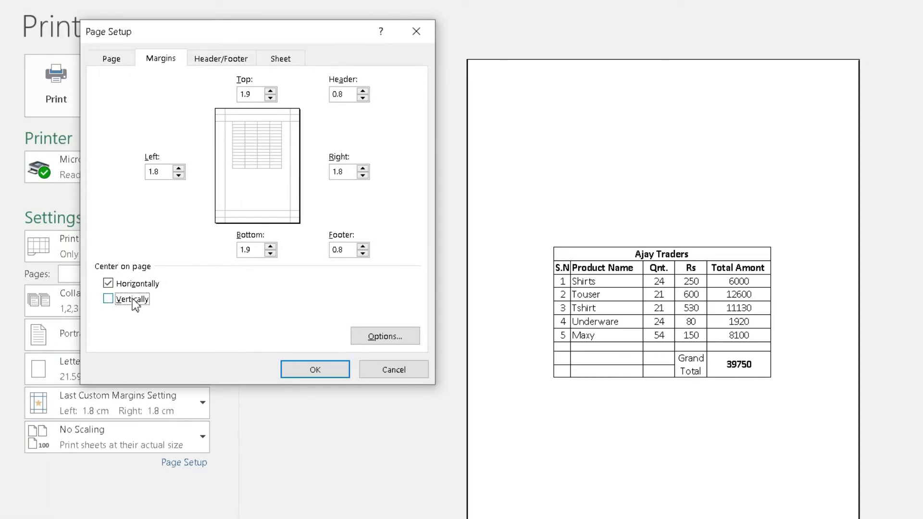
click(313, 371)
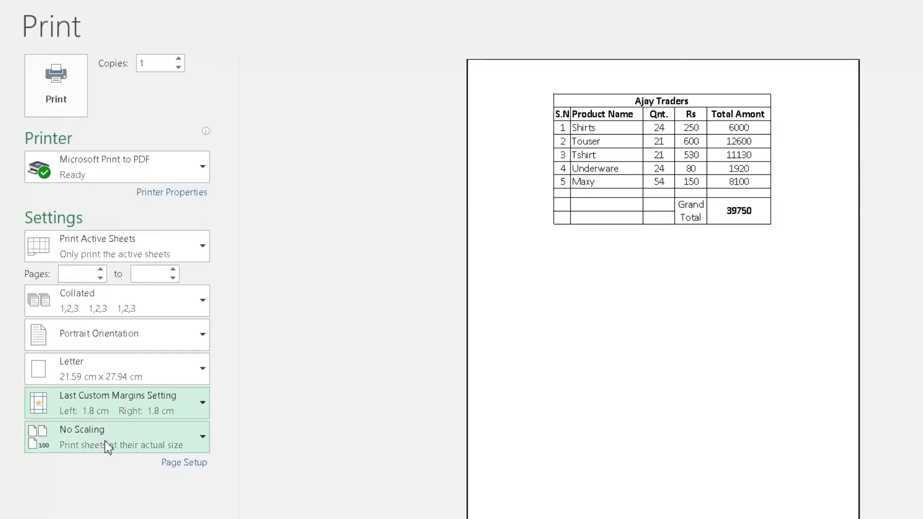
Step: Raise the top margin to 5 cm via Custom Margins
click(56, 410)
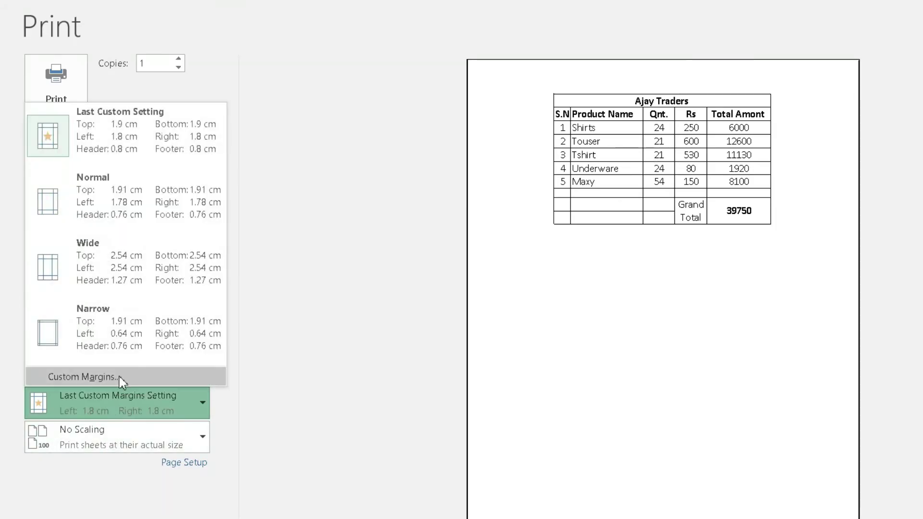
click(122, 378)
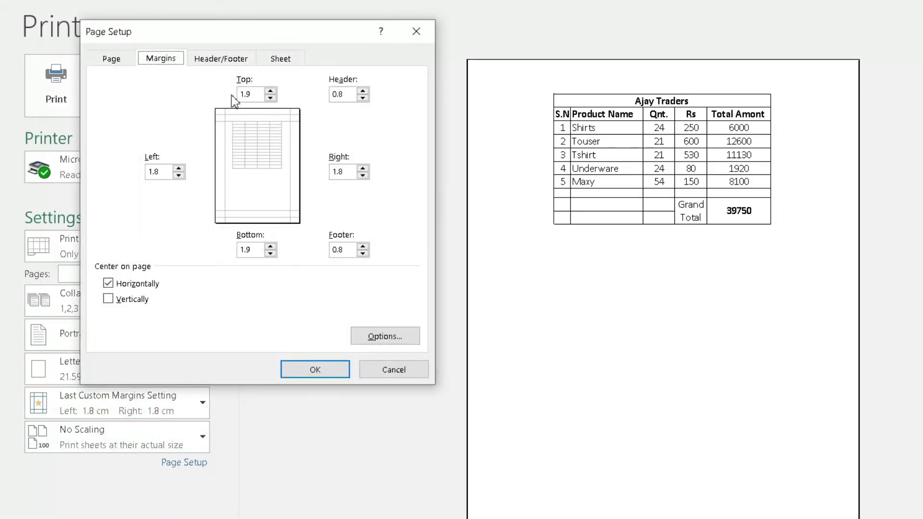
text(5)
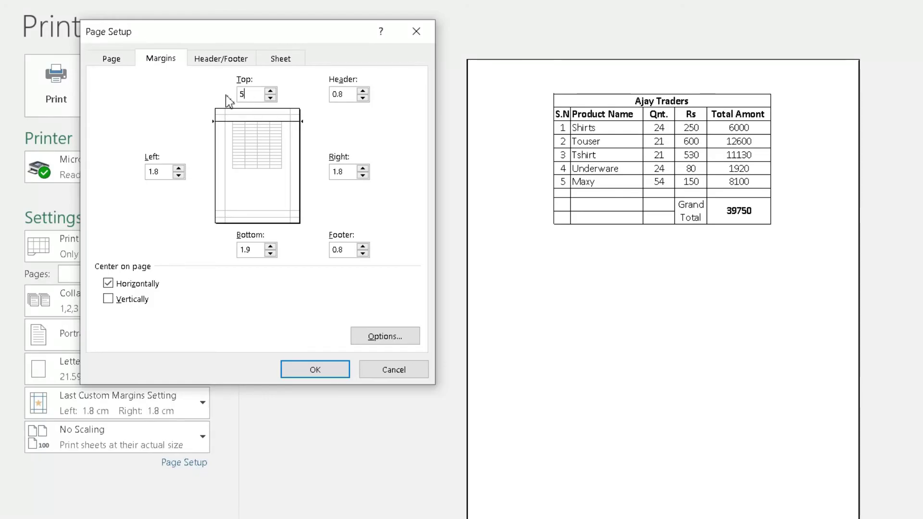
click(337, 374)
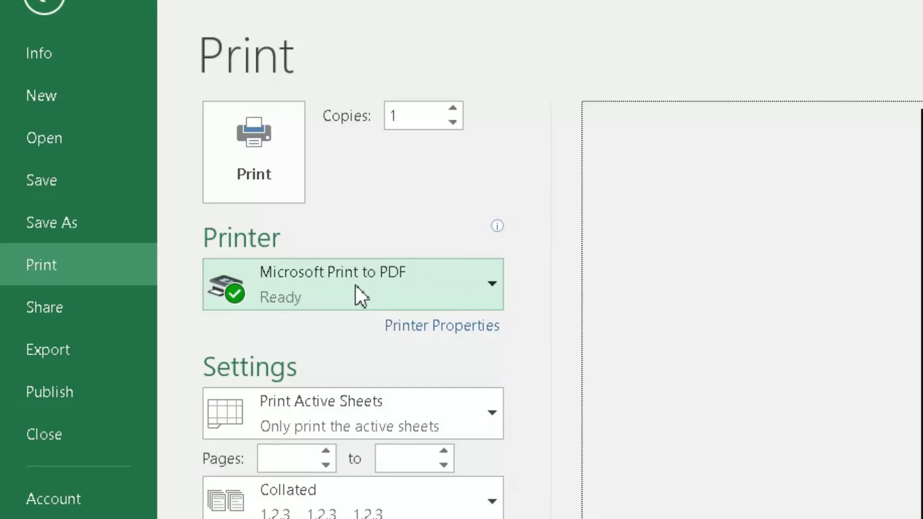
Step: Browse the available printers, then exit print settings to the worksheet and select cell C4
click(171, 166)
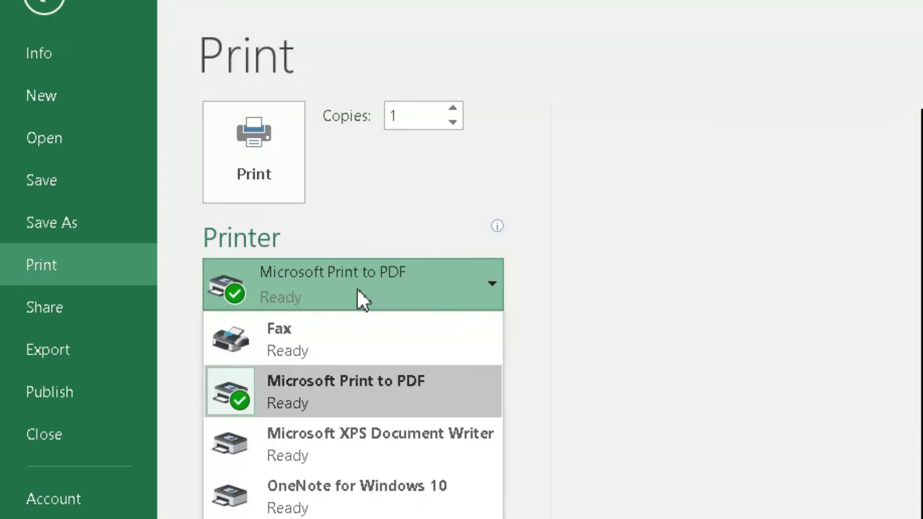
key(Up)
click(40, 4)
click(40, 4)
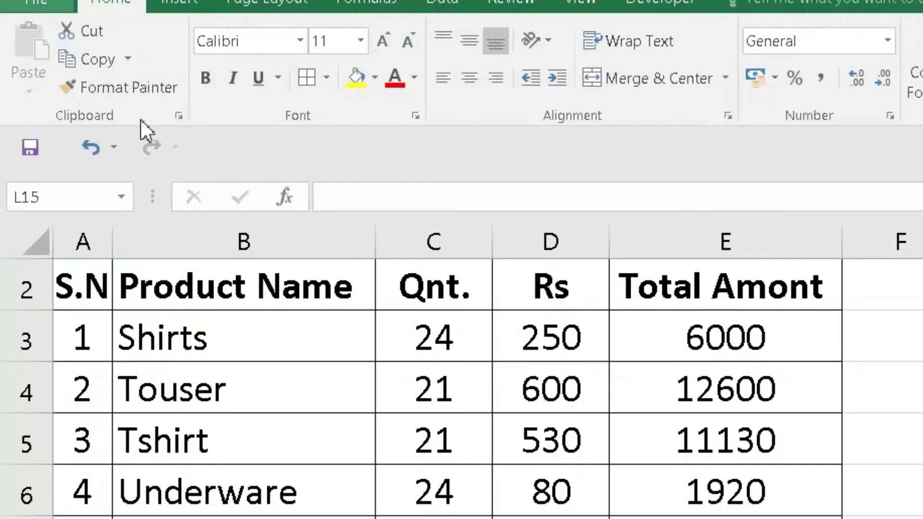
click(208, 218)
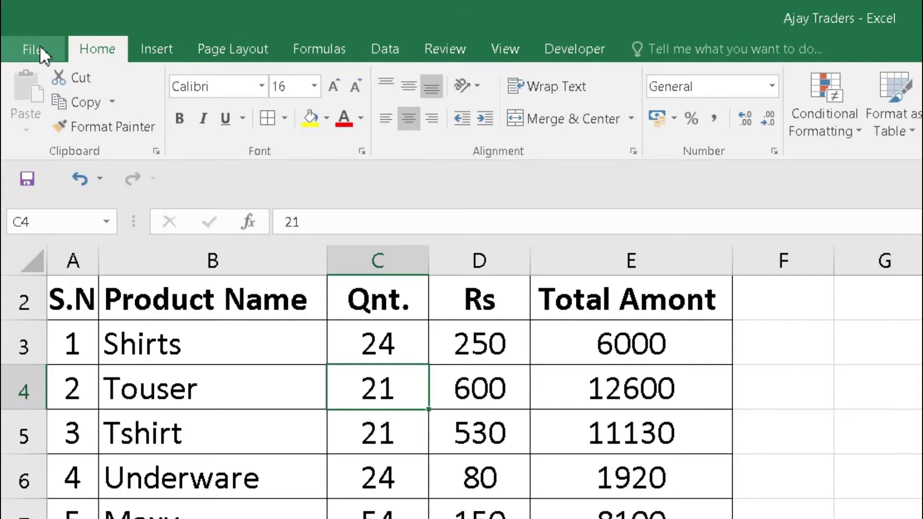
Step: Encrypt the Ajay Traders workbook with a password, entering and confirming it, then return to the sheet
click(41, 48)
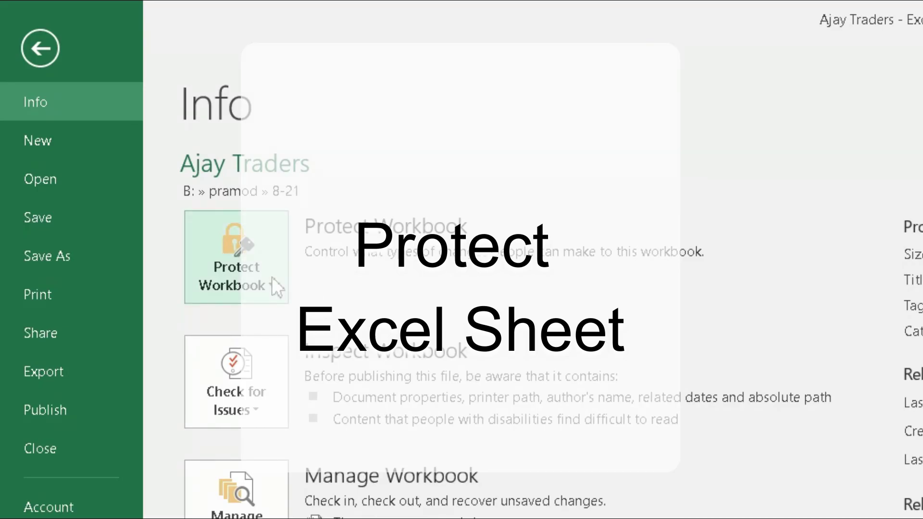
click(272, 276)
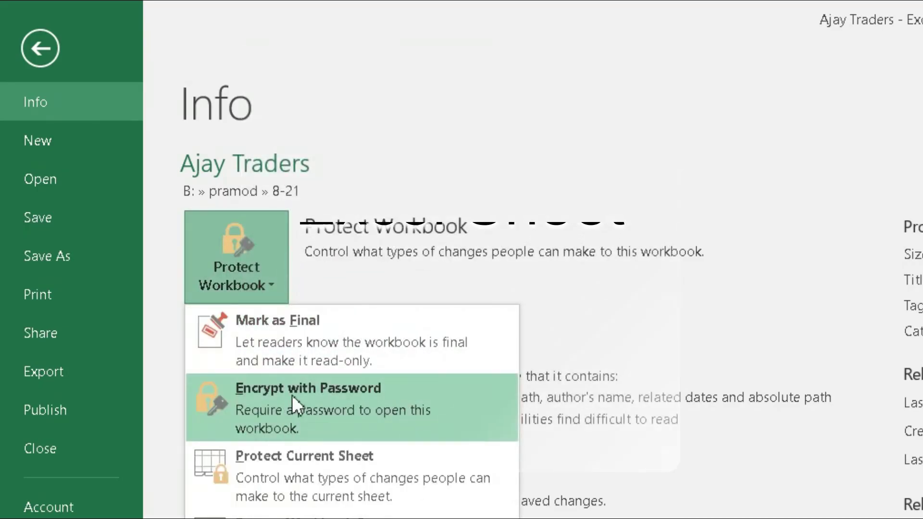
click(293, 394)
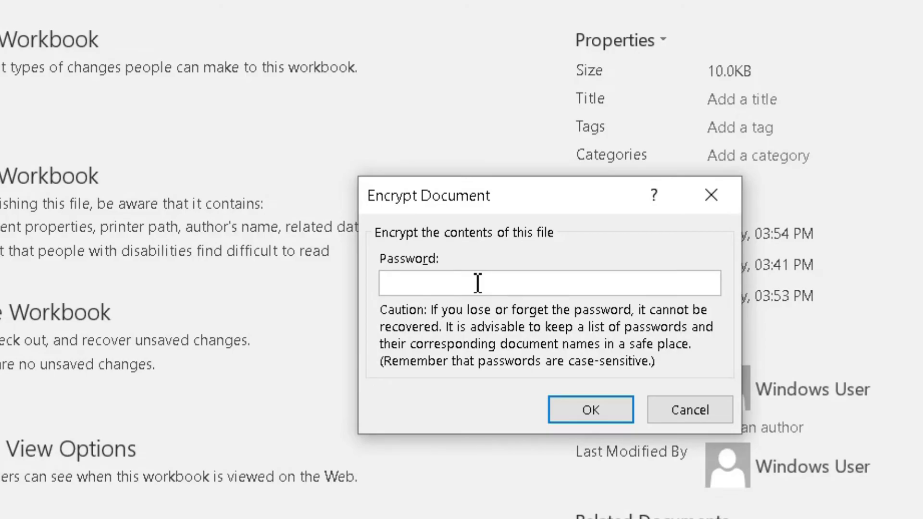
click(587, 409)
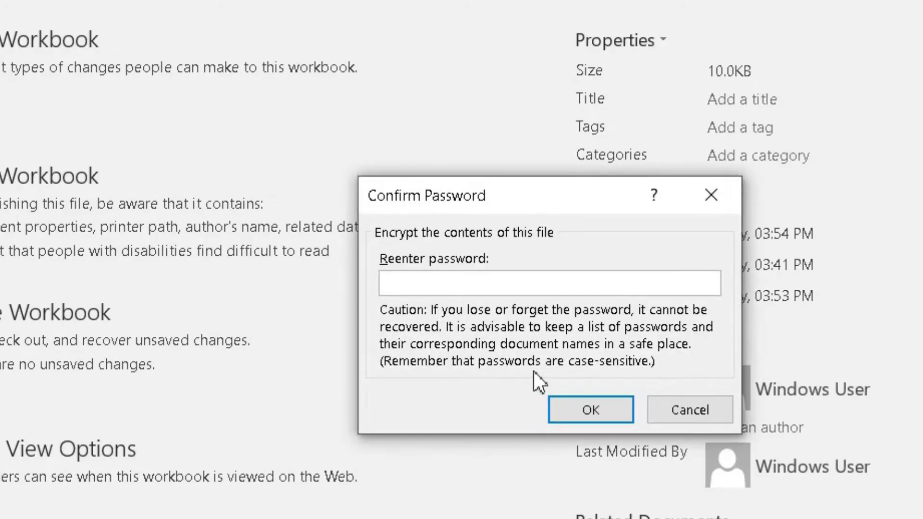
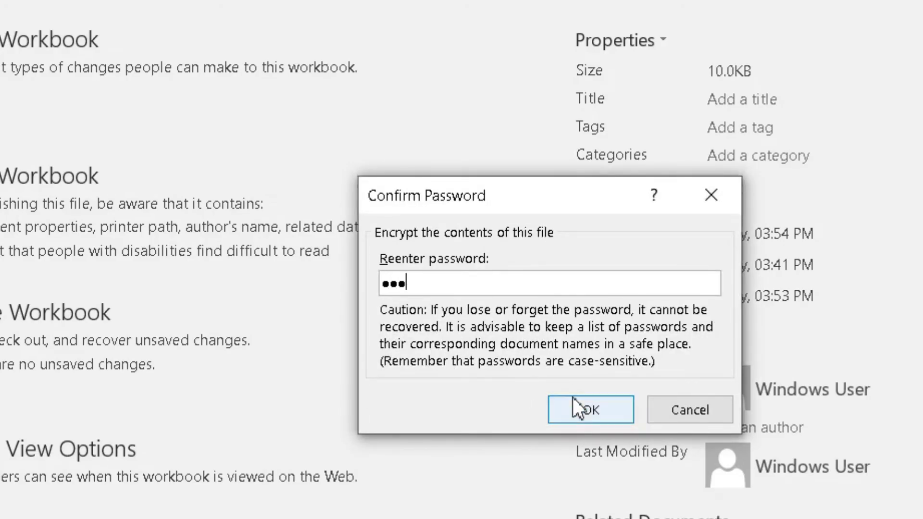
click(572, 399)
click(28, 24)
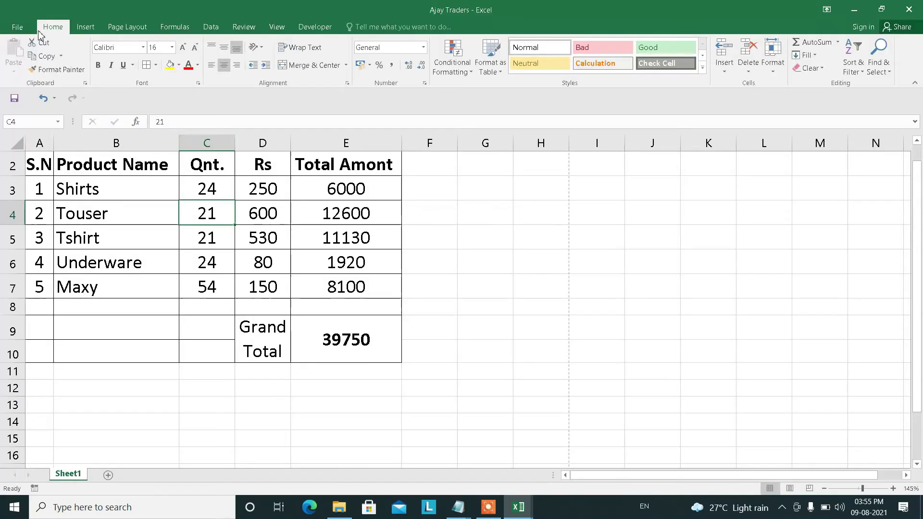
Step: Save the encrypted Ajay Traders workbook, then close it and closing-stock-file without saving
click(471, 245)
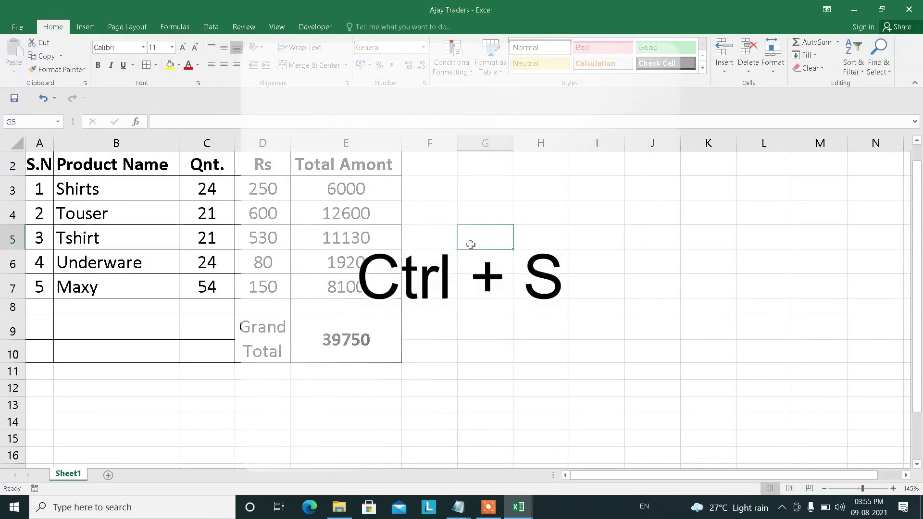
key(ctrl+s)
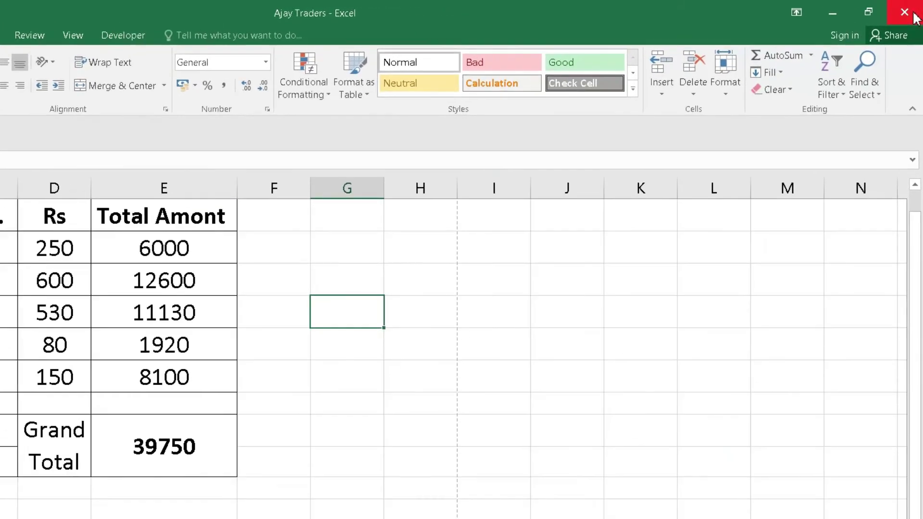
click(917, 11)
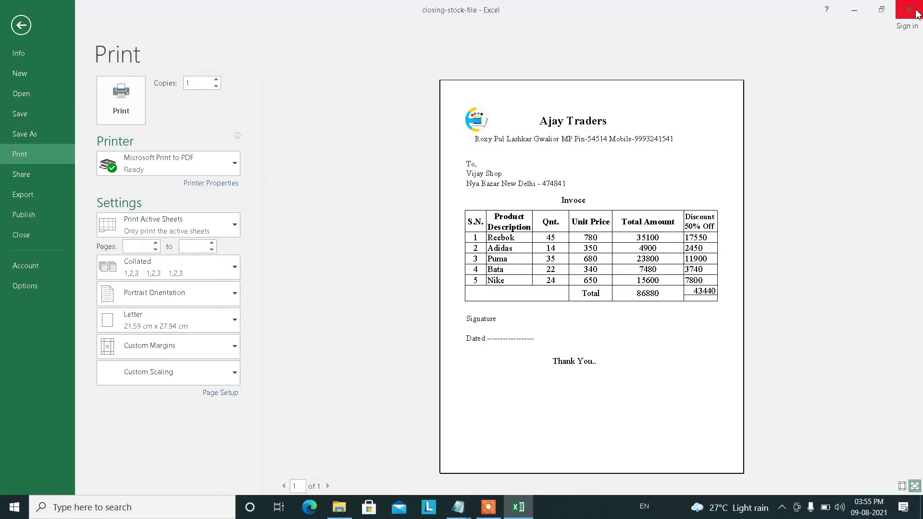
click(917, 10)
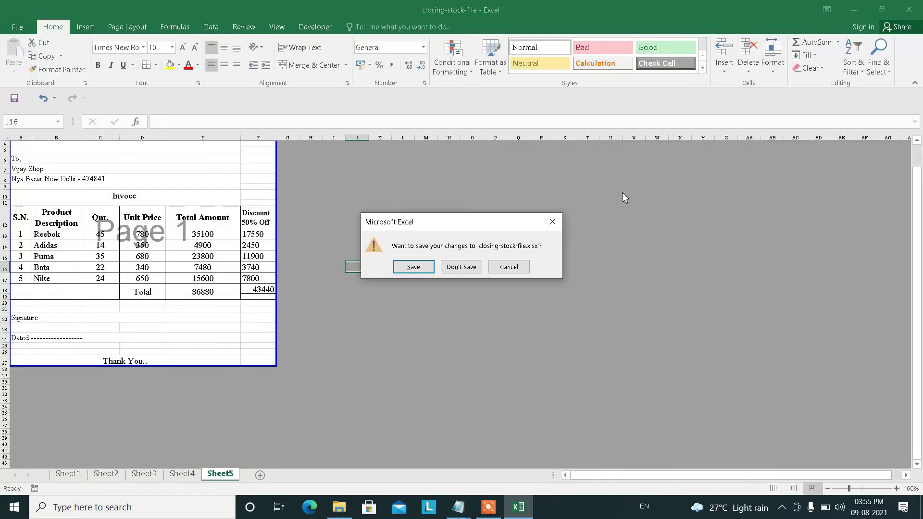
click(462, 267)
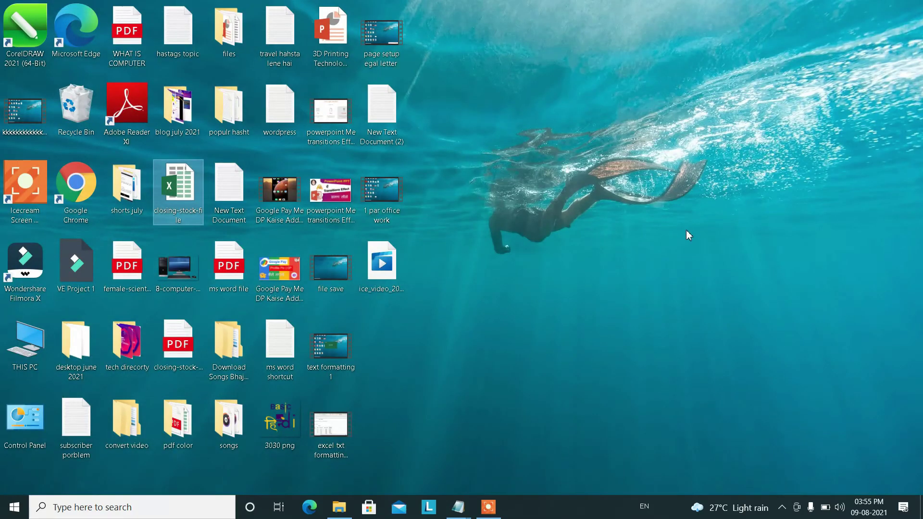
Step: Browse This PC > New Volume (B:) > pramod > 8-21 and open the Ajay Traders workbook
double_click(25, 343)
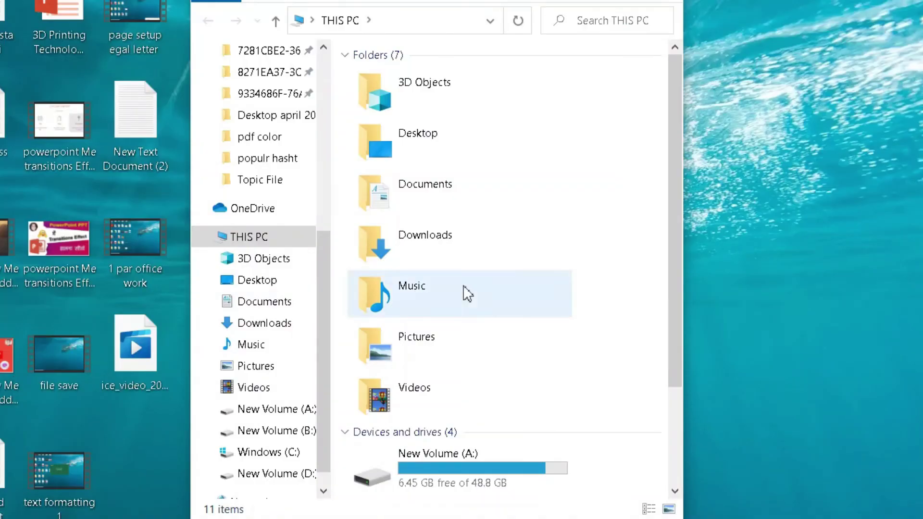
scroll(465, 292, down, 3)
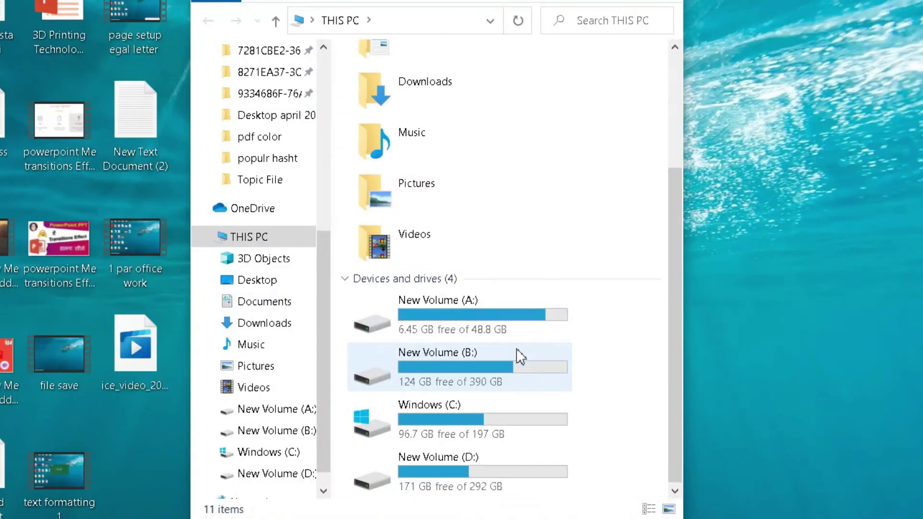
double_click(480, 371)
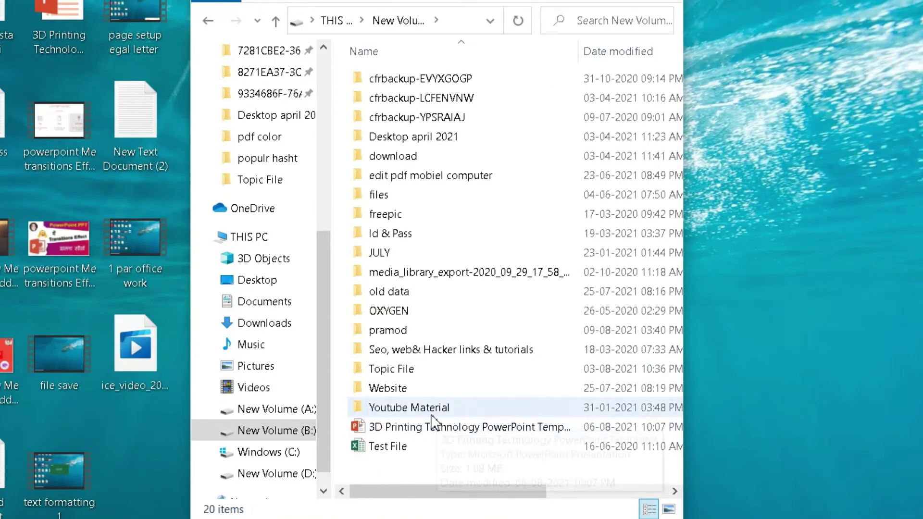
double_click(410, 332)
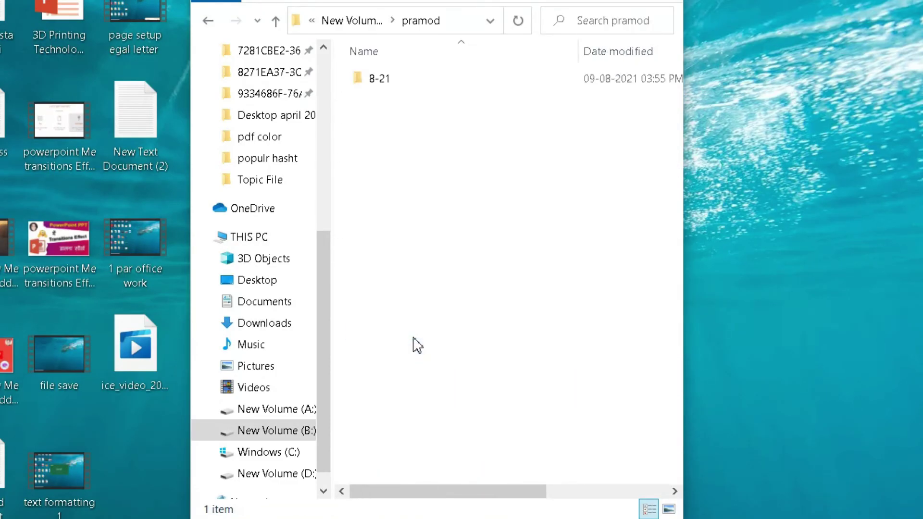
double_click(402, 86)
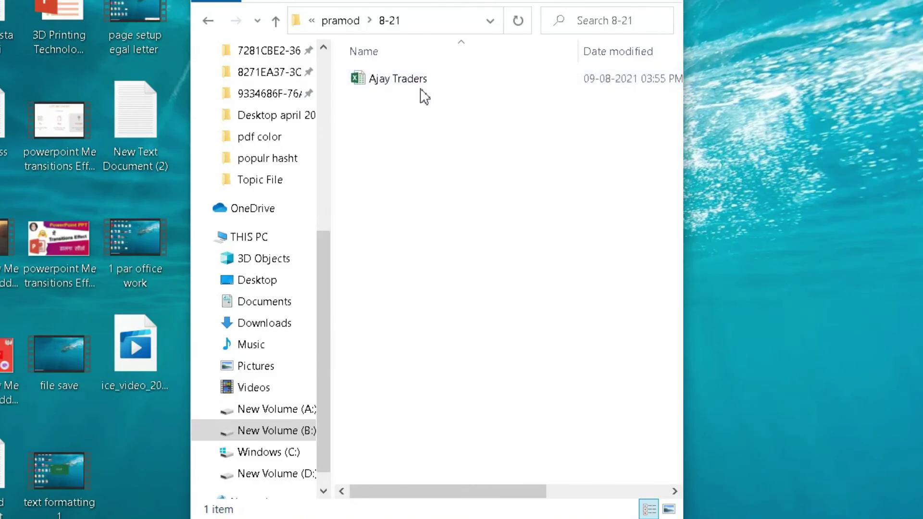
double_click(422, 92)
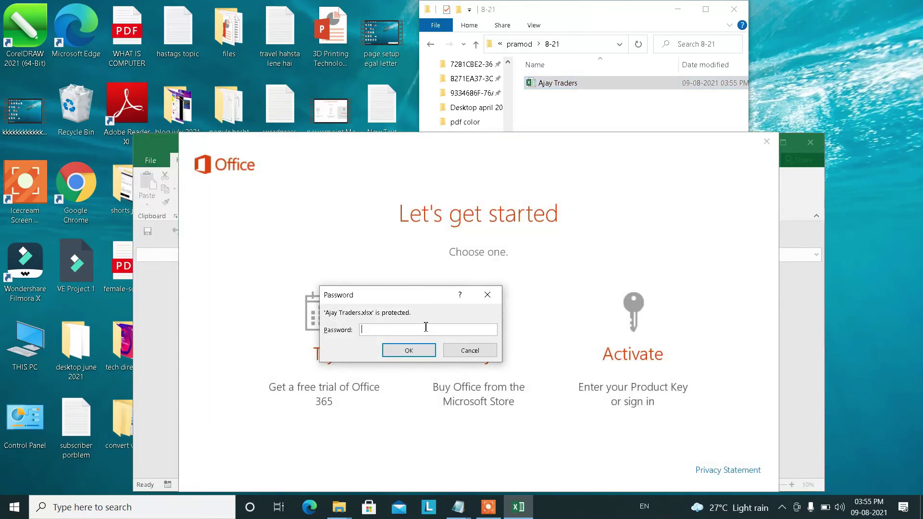
Step: Enter the workbook password to unlock Ajay Traders and close the Office setup prompt
key(Return)
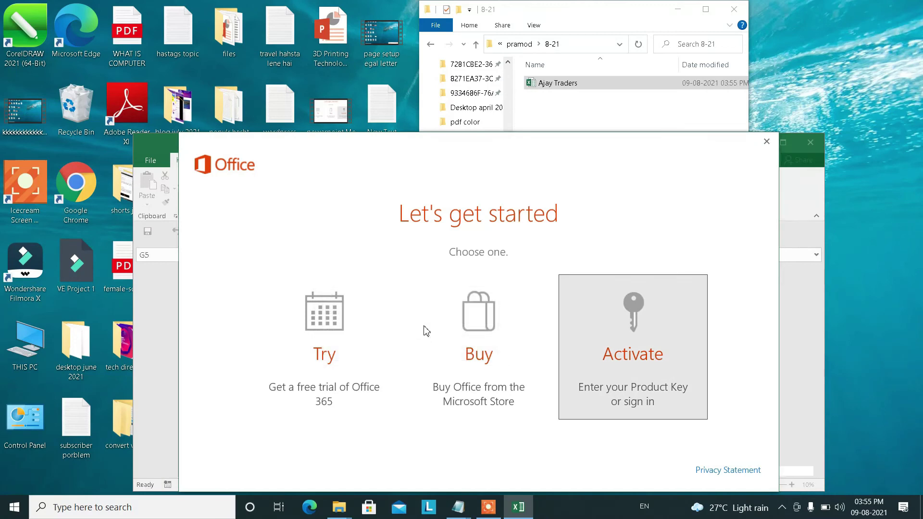
click(774, 150)
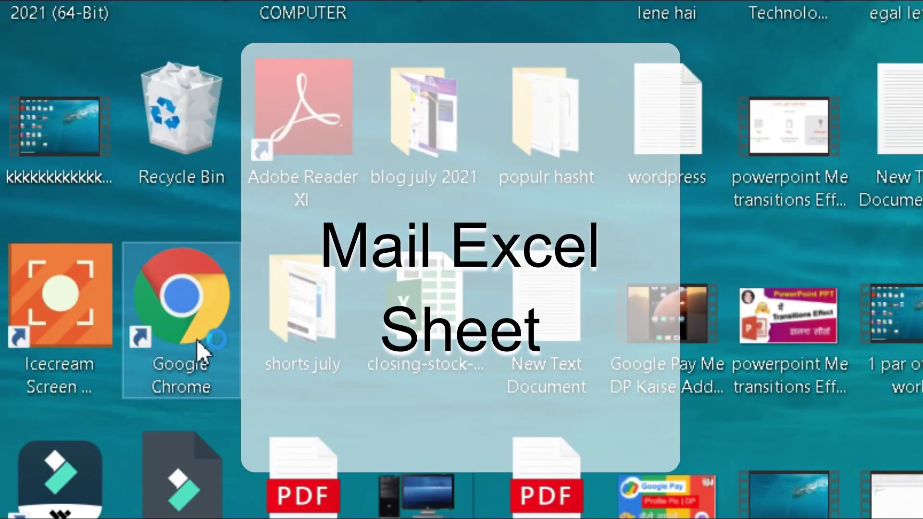
Step: Launch Chrome, go to Gmail and start a new message
double_click(196, 297)
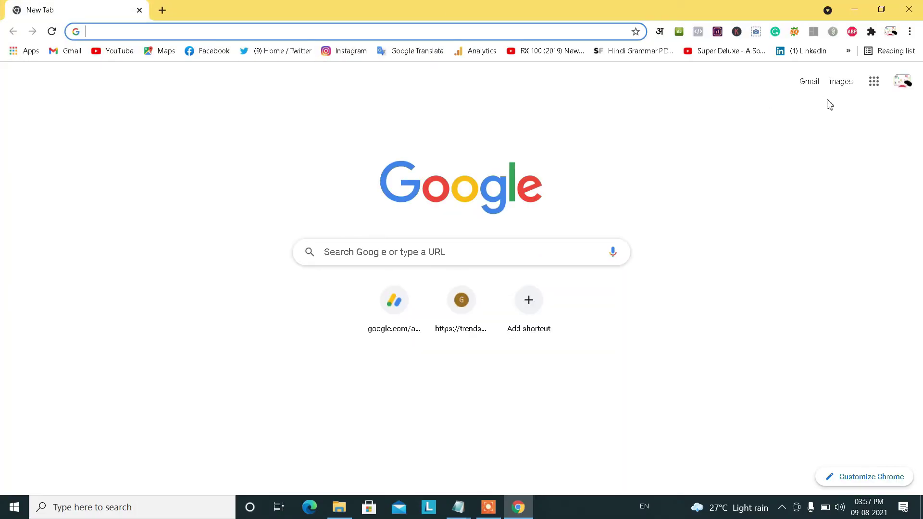
click(809, 81)
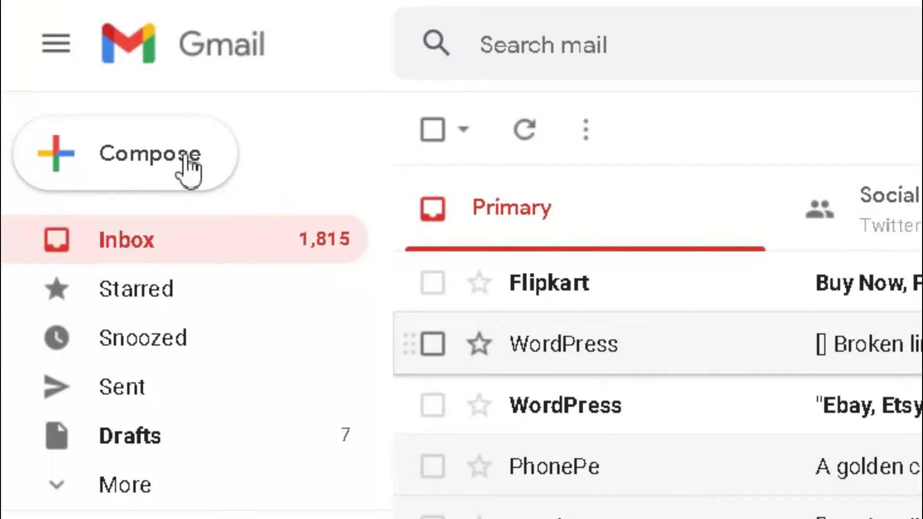
click(187, 158)
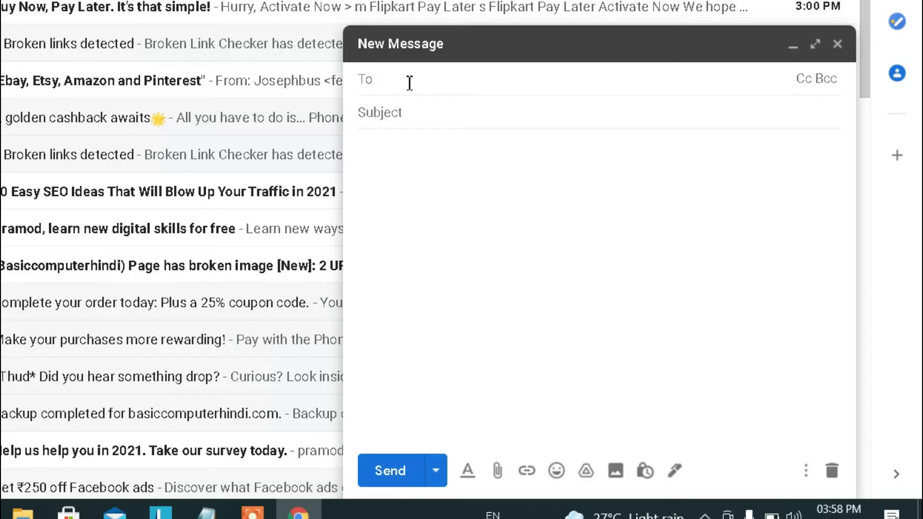
Step: Add the suggested recipient and the subject 'Ajay Traders Product Excel Sheet'
text(ma)
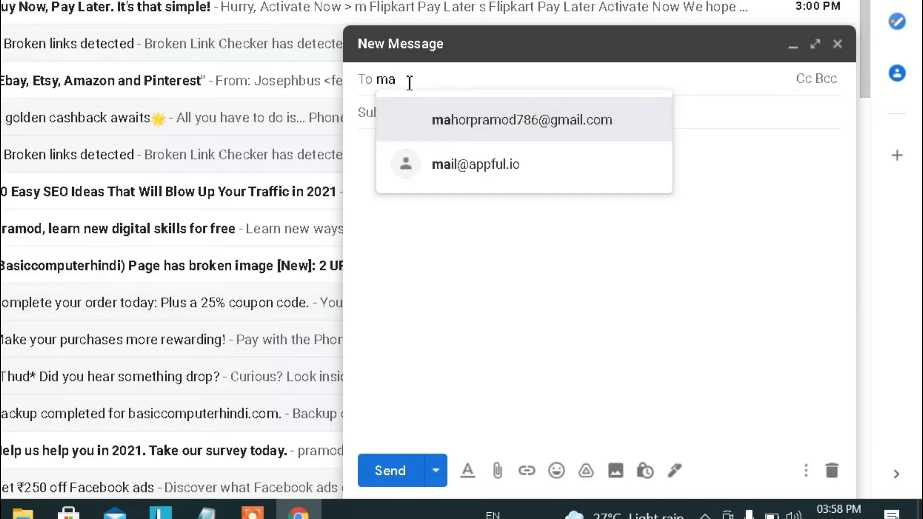
click(518, 128)
click(453, 117)
text(Ajay Traders)
key(Tab)
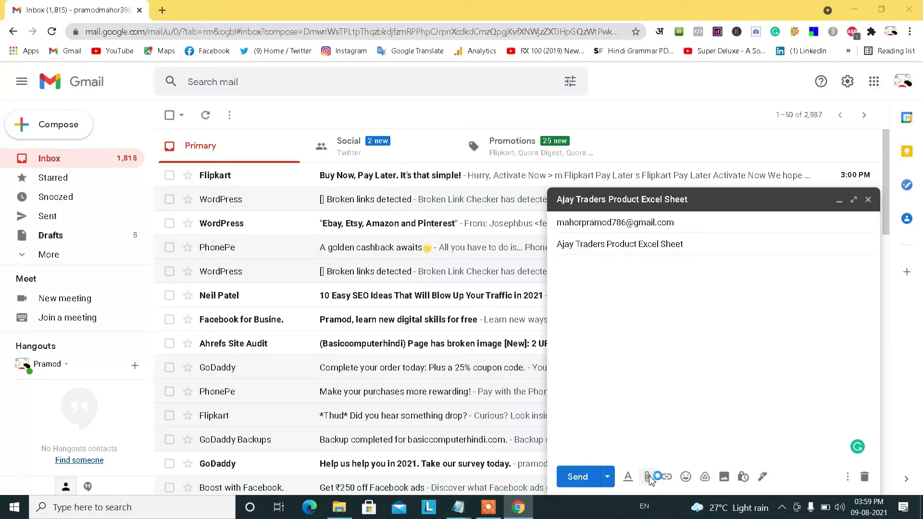
Step: Attach Ajay Traders.xlsx from New Volume (B:) > pramod > 8-21 to the draft
click(648, 477)
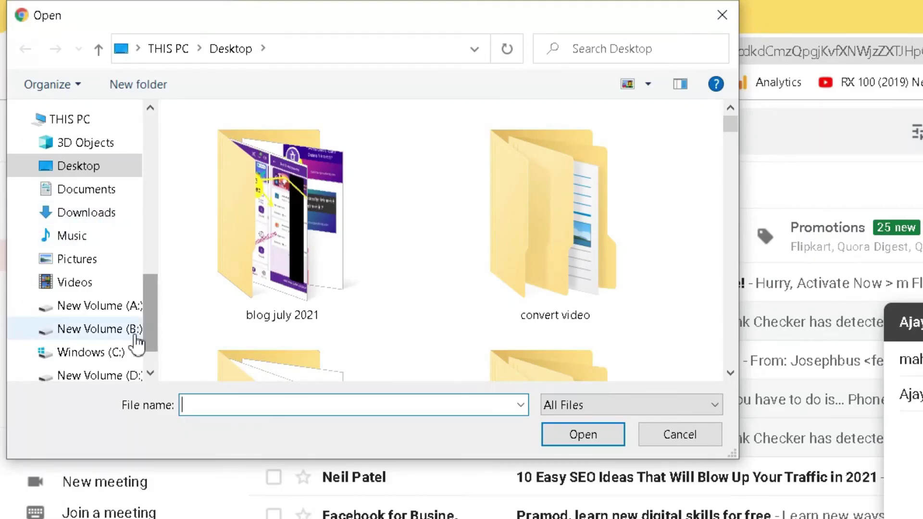
click(132, 335)
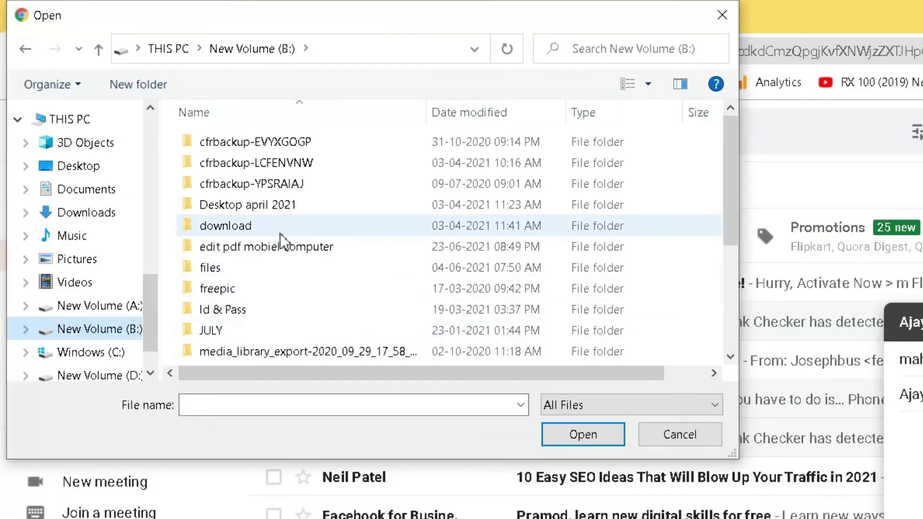
scroll(283, 313, down, 4)
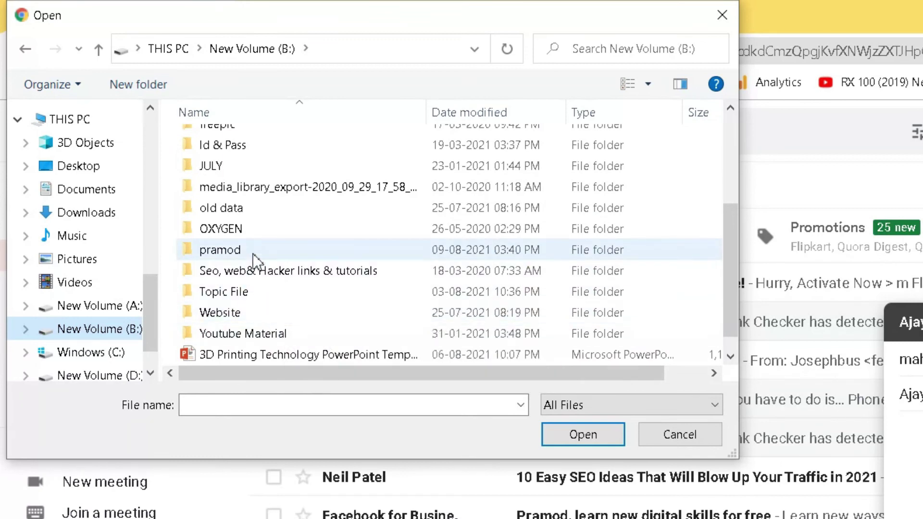
double_click(253, 250)
click(203, 144)
double_click(203, 144)
click(204, 143)
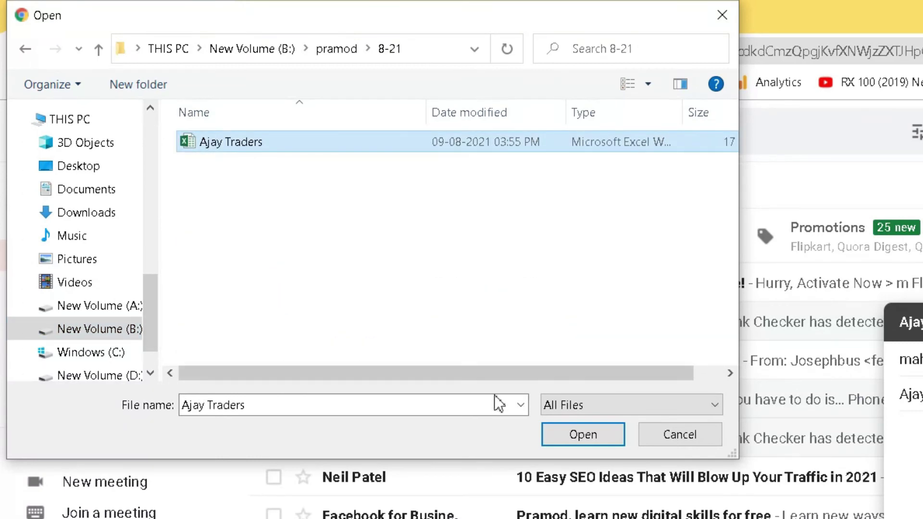
click(573, 429)
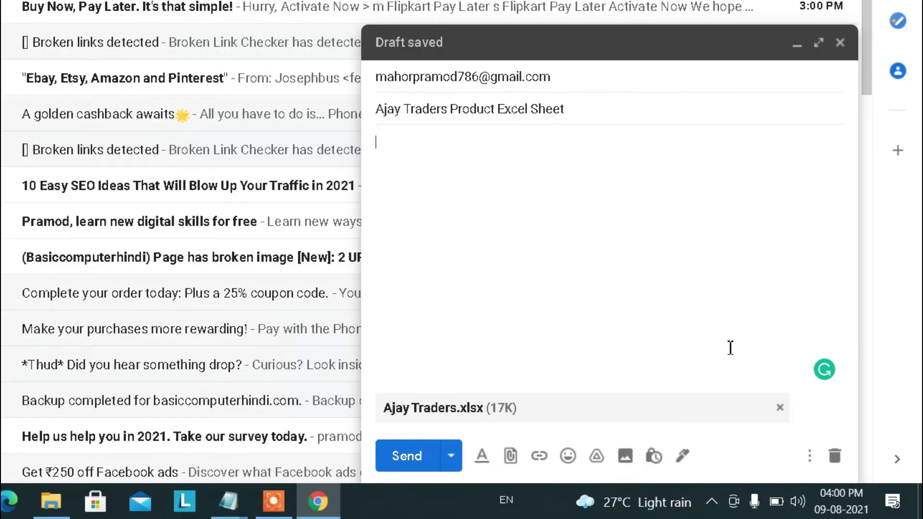
Step: Send the email with Ajay Traders.xlsx attached and view it in the Sent folder
click(439, 455)
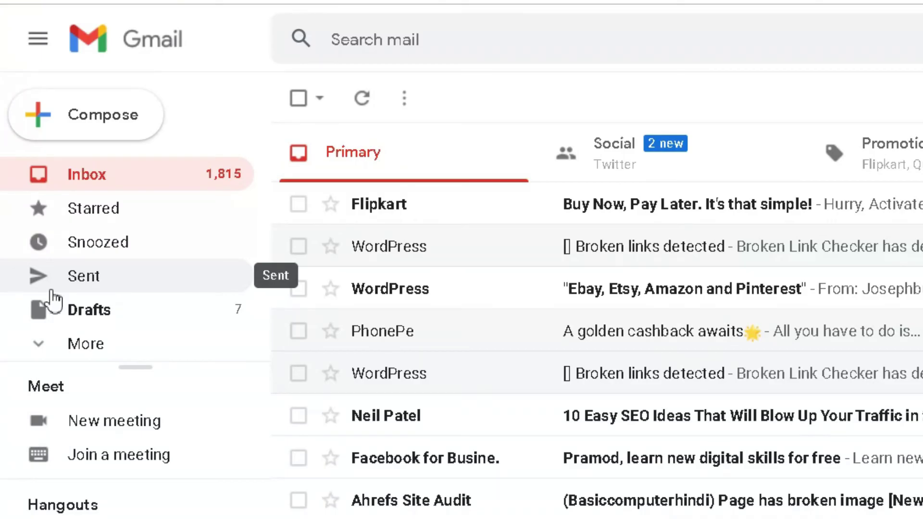
click(52, 290)
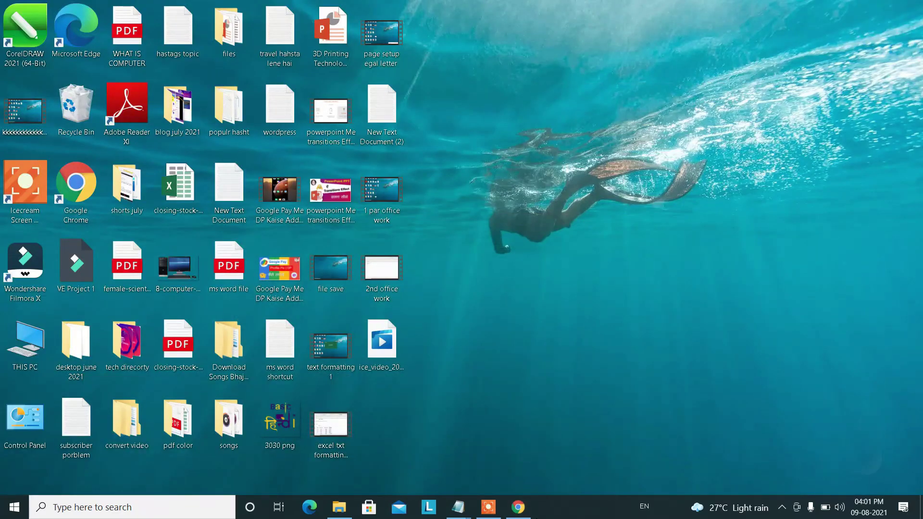
Step: Open YouTube in a new tab and browse the BASIC COMPUTER HINDI channel's Playlists page
click(518, 507)
click(113, 51)
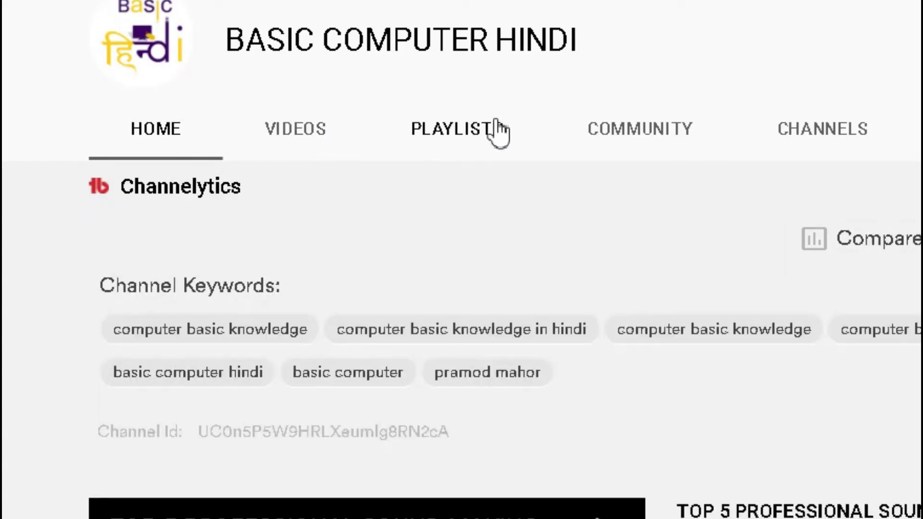
click(499, 136)
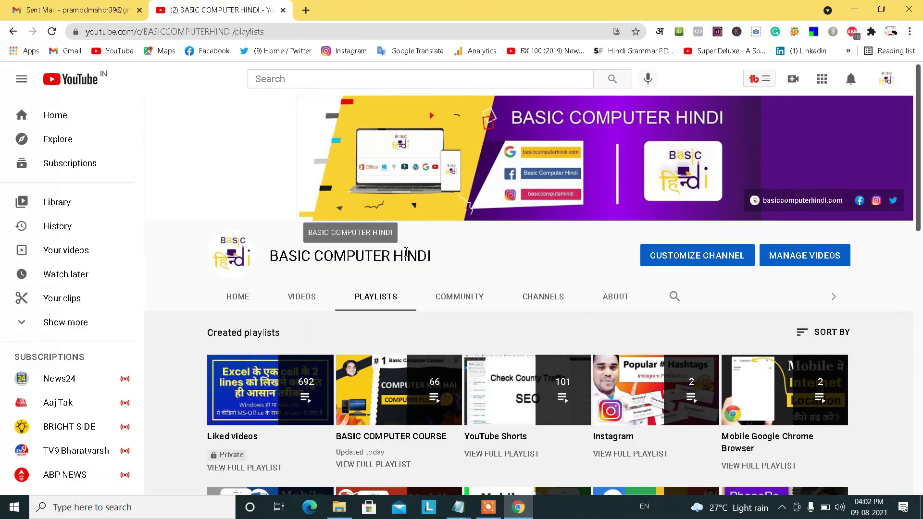
scroll(278, 272, down, 3)
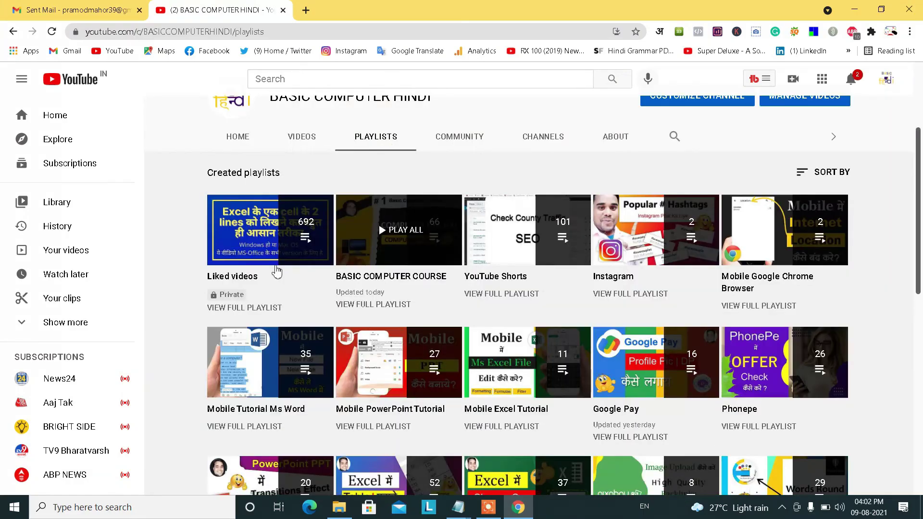
scroll(175, 336, down, 3)
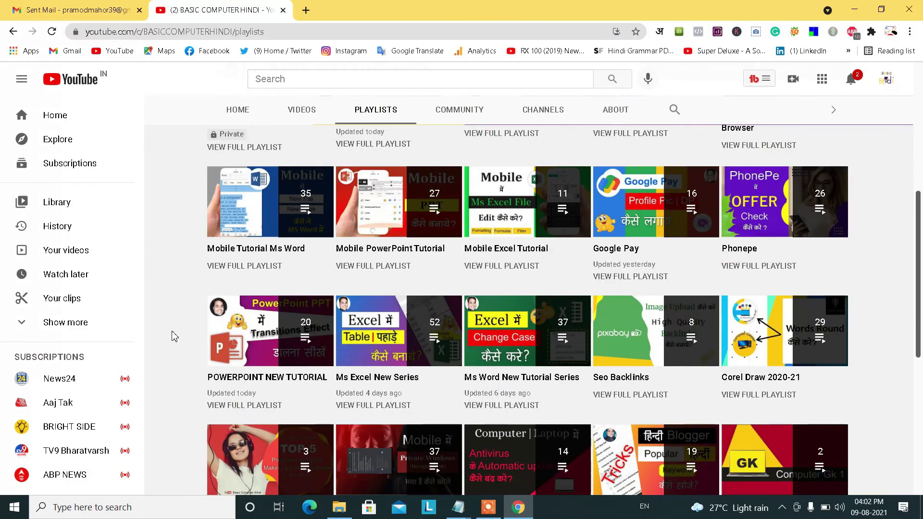